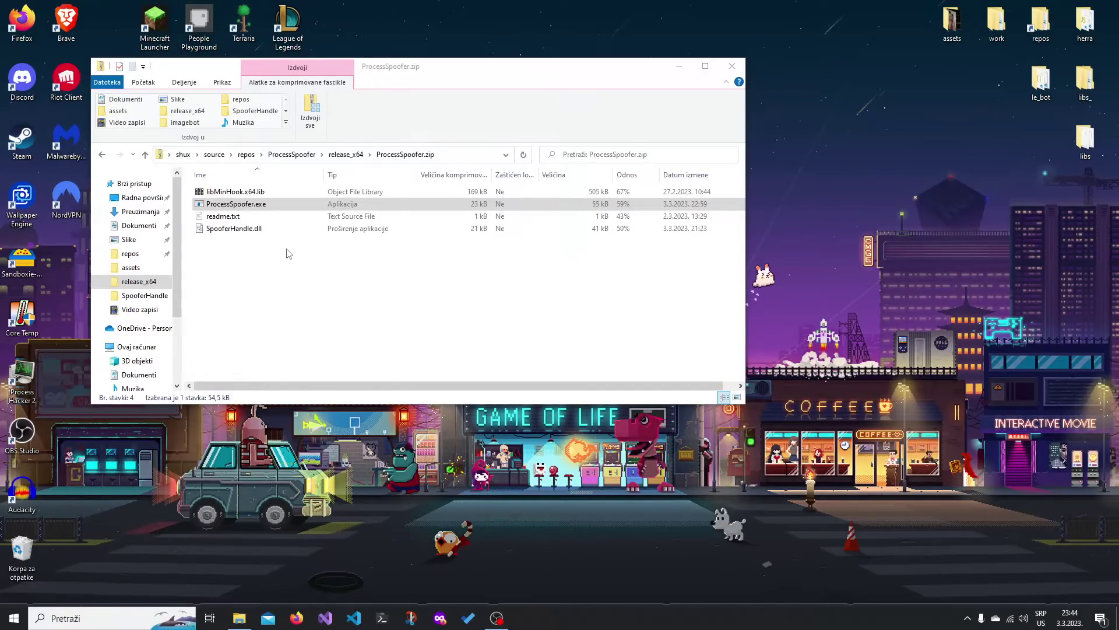
pyautogui.moveTo(394, 73); pyautogui.dragTo(400, 66)
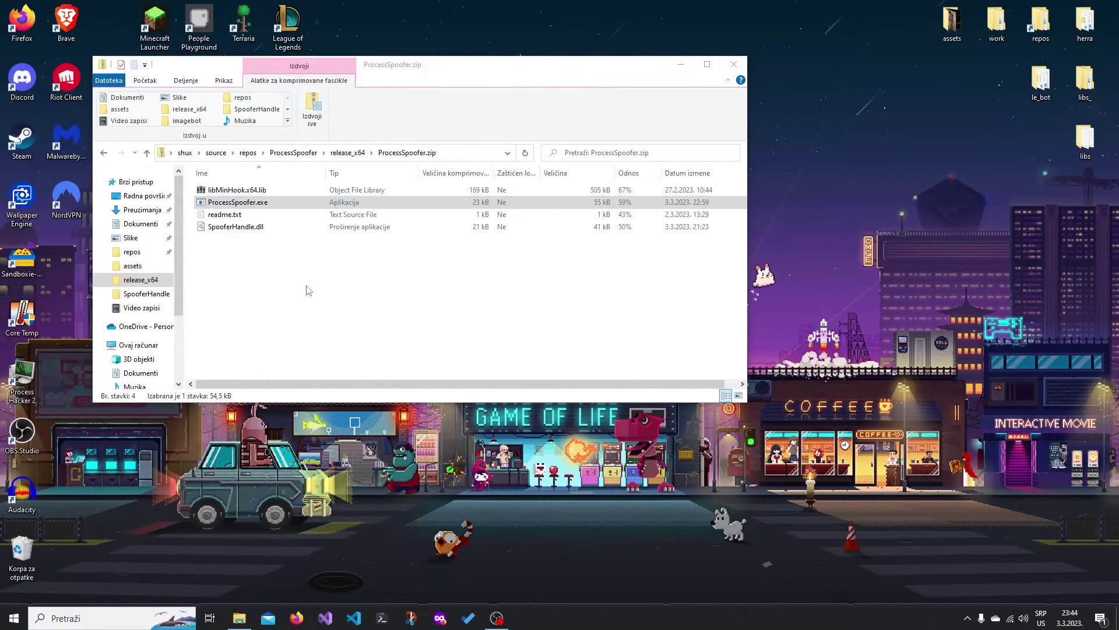
pyautogui.click(294, 298)
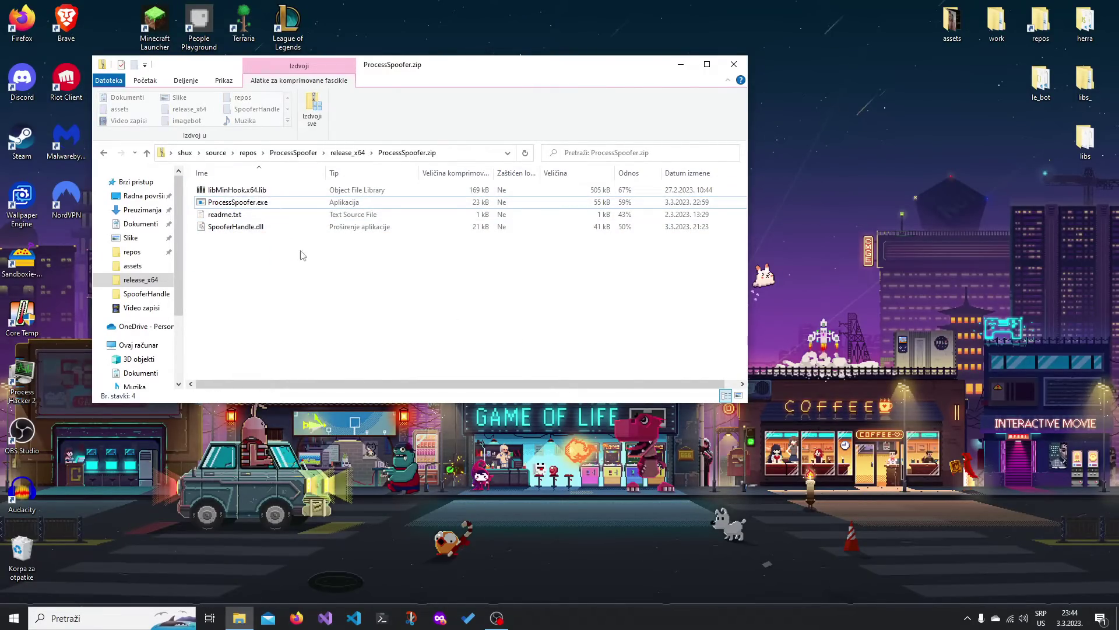
# Step: Create a new folder named ajsdhakjsd on the desktop
pyautogui.click(251, 202)
pyautogui.click(254, 240)
pyautogui.rightClick(837, 284)
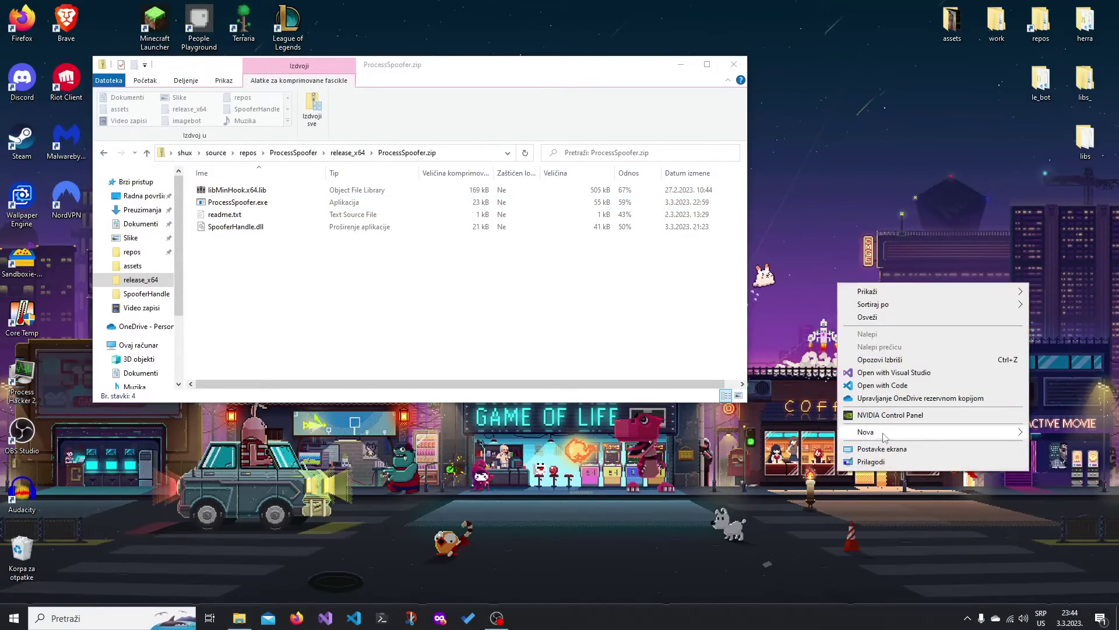
pyautogui.moveTo(882, 434)
pyautogui.click(752, 441)
pyautogui.write('ajsdhakjsd')
pyautogui.press('Return')
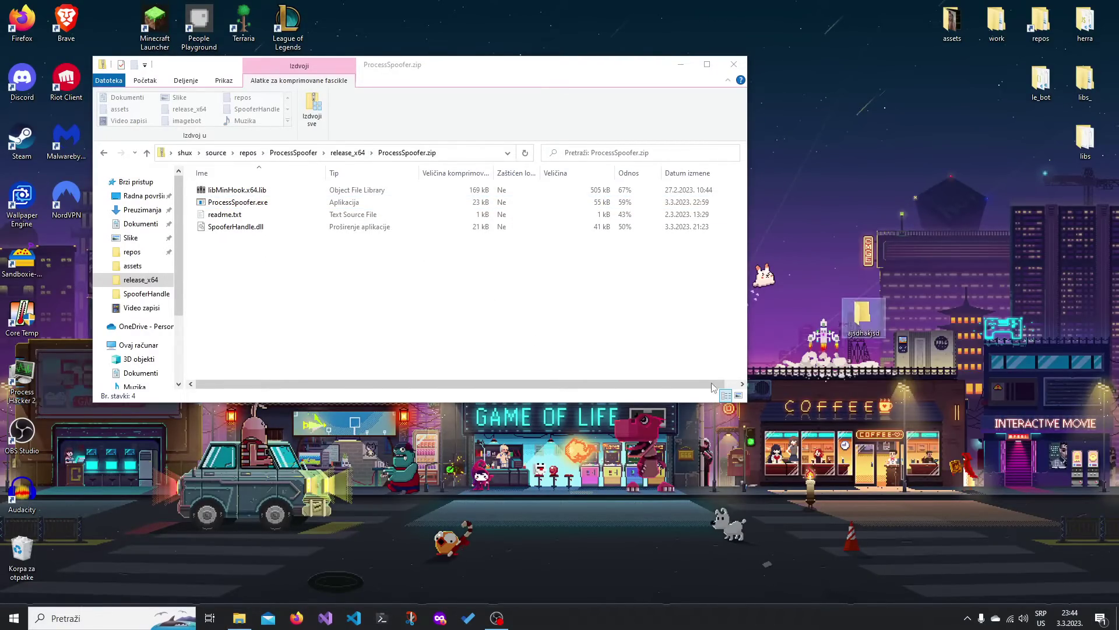
# Step: Extract all files from ProcessSpoofer.zip into the ajsdhakjsd desktop folder and open that folder in place of the archive window
pyautogui.click(313, 263)
pyautogui.hotkey('ctrl', 'a')
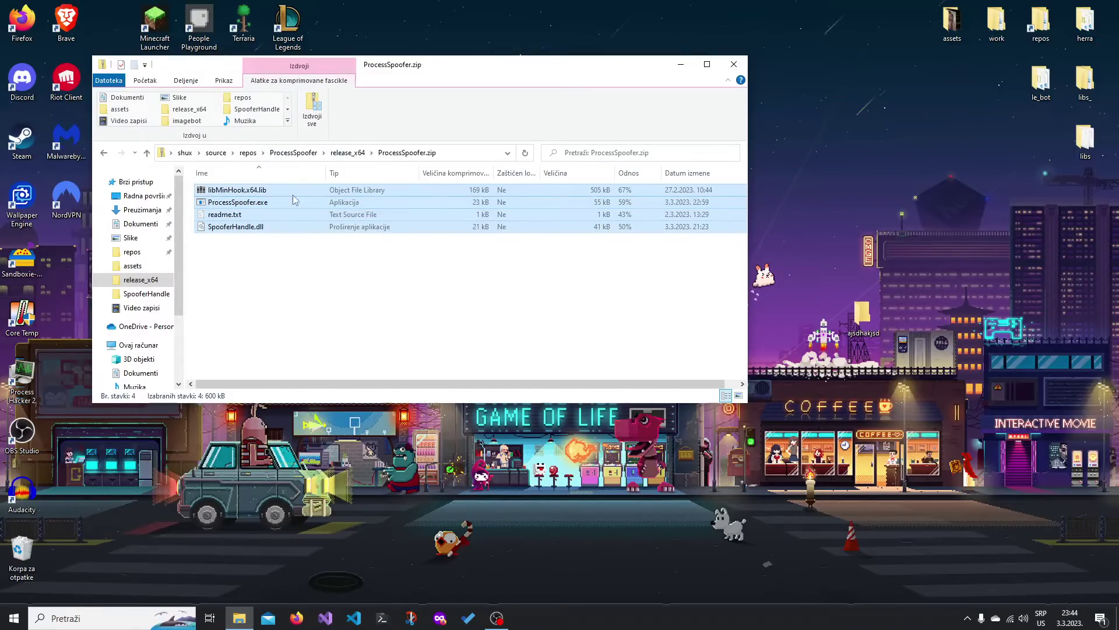
pyautogui.moveTo(296, 200); pyautogui.dragTo(571, 239)
pyautogui.click(733, 59)
pyautogui.doubleClick(553, 257)
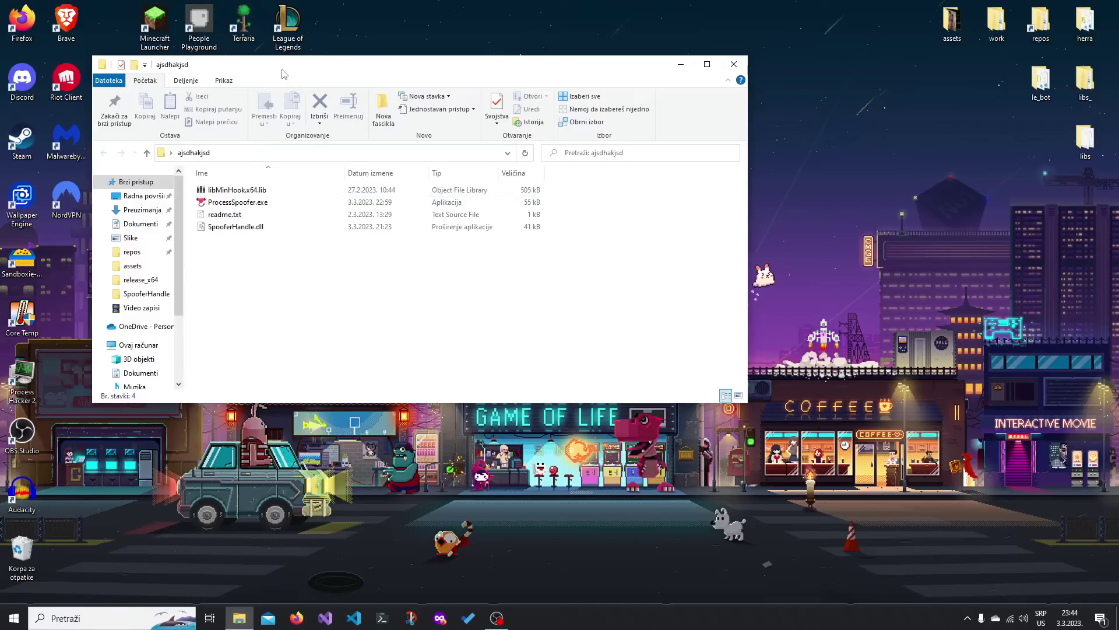
pyautogui.moveTo(282, 73); pyautogui.dragTo(284, 72)
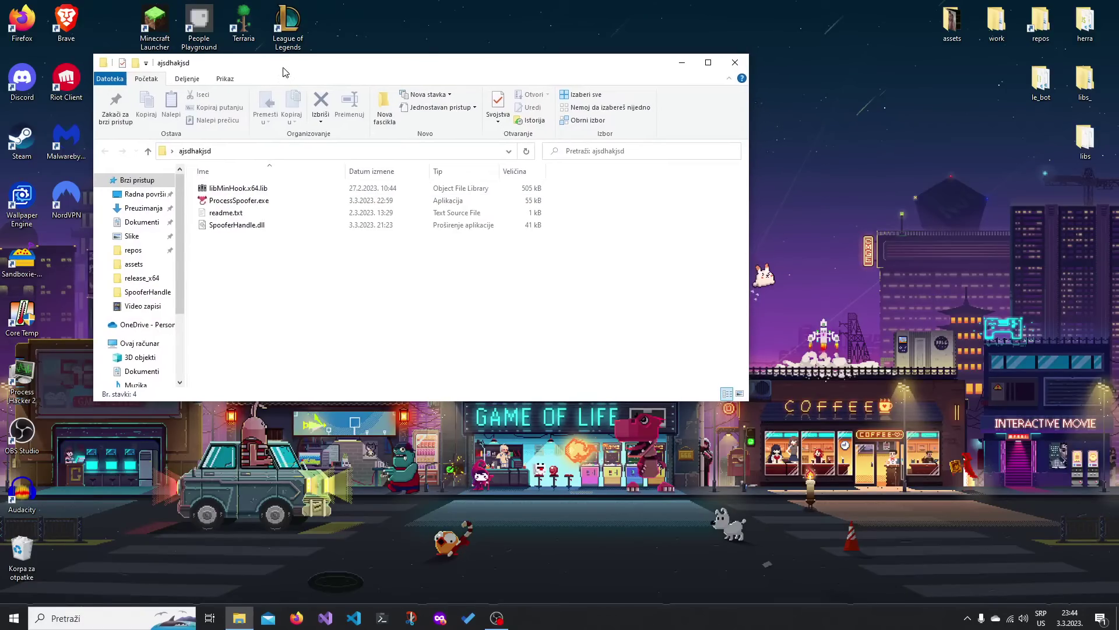
# Step: Open Task Manager and launch Notepad alongside it
pyautogui.rightClick(701, 627)
pyautogui.click(741, 576)
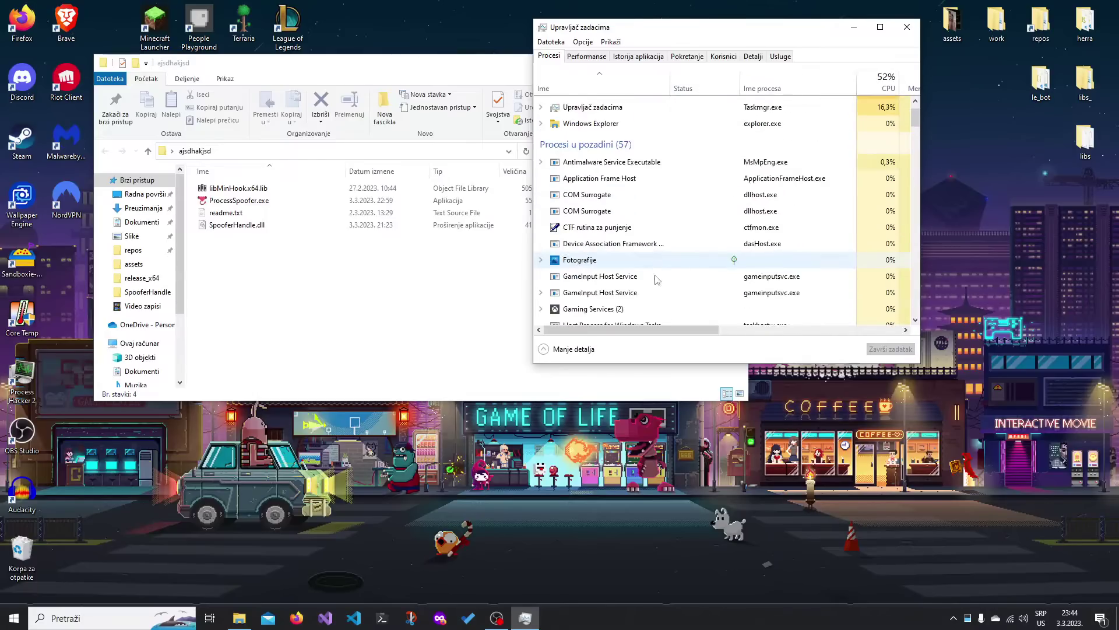
pyautogui.press('super')
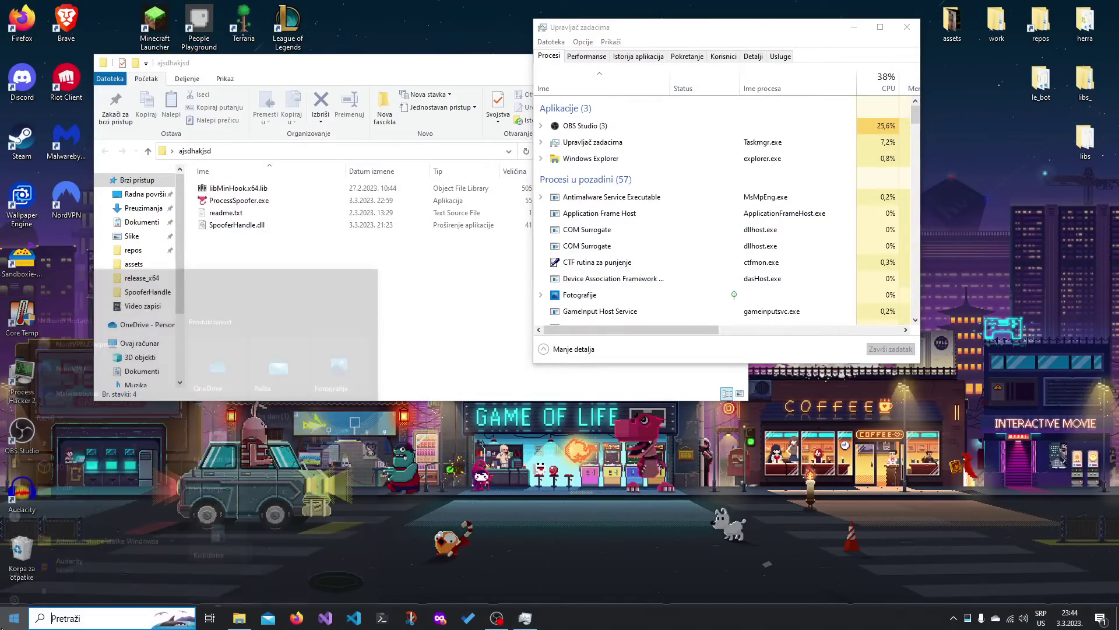
pyautogui.write('notepad')
pyautogui.press('Return')
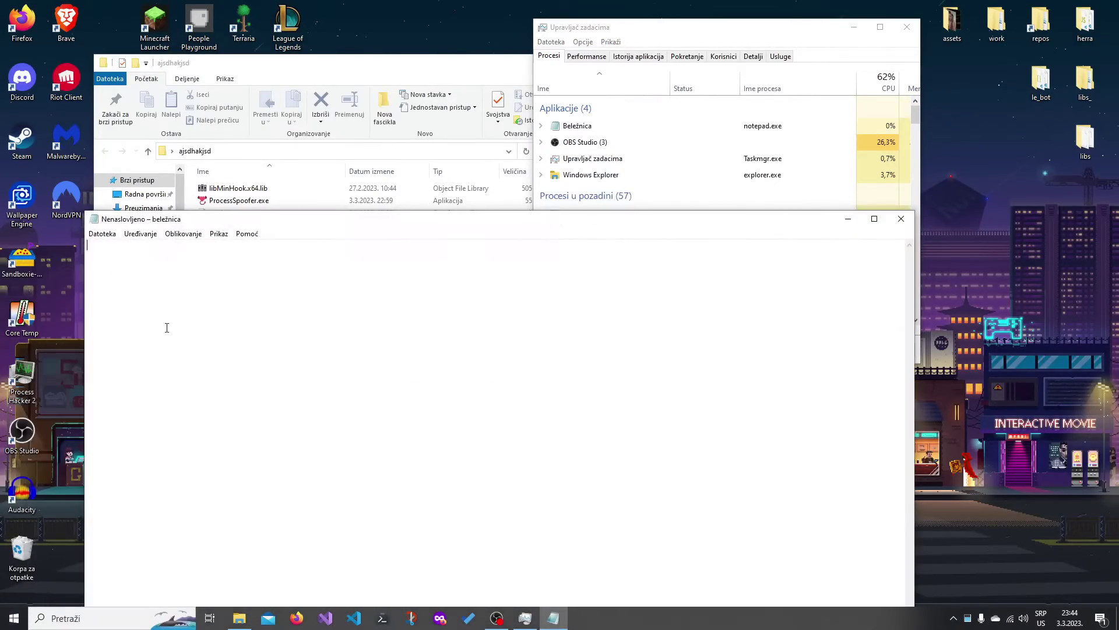
# Step: Launch Paint and move its window down to uncover the running applications in Task Manager's process list
pyautogui.press('super')
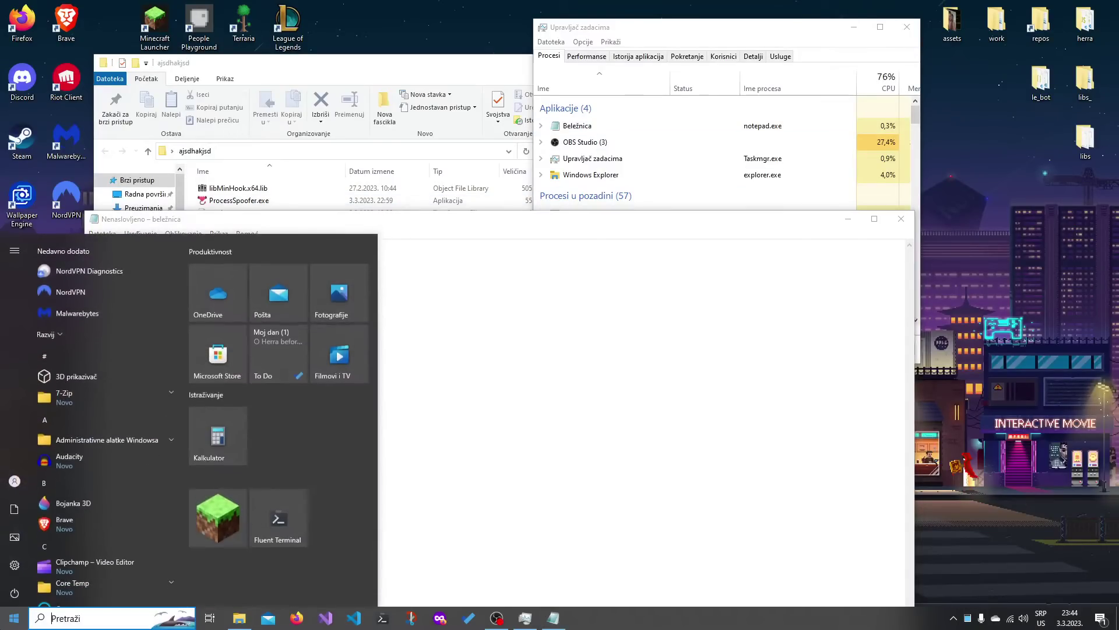
pyautogui.write('paint')
pyautogui.press('Return')
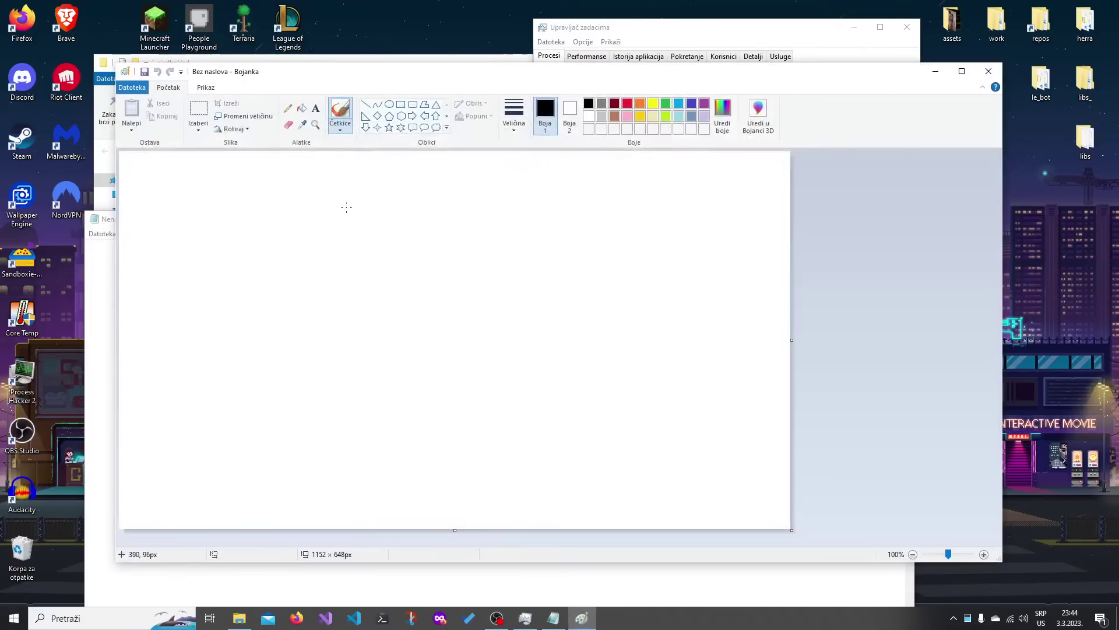
pyautogui.moveTo(484, 71); pyautogui.dragTo(566, 200)
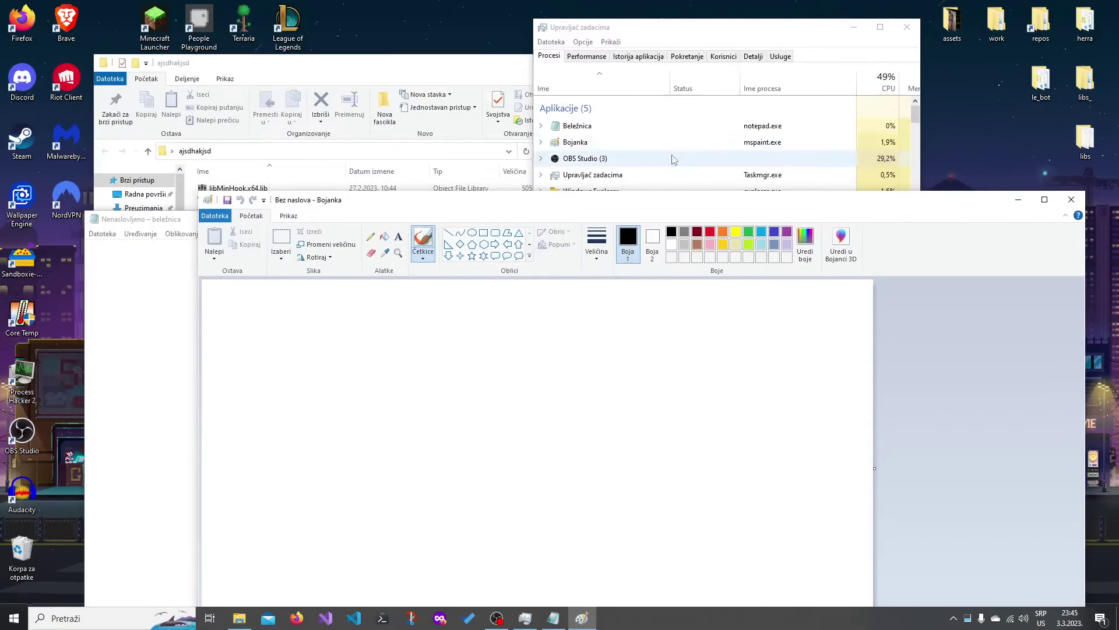
# Step: Close Paint and Notepad, and select ProcessSpoofer.exe in the ajsdhakjsd folder
pyautogui.click(1071, 200)
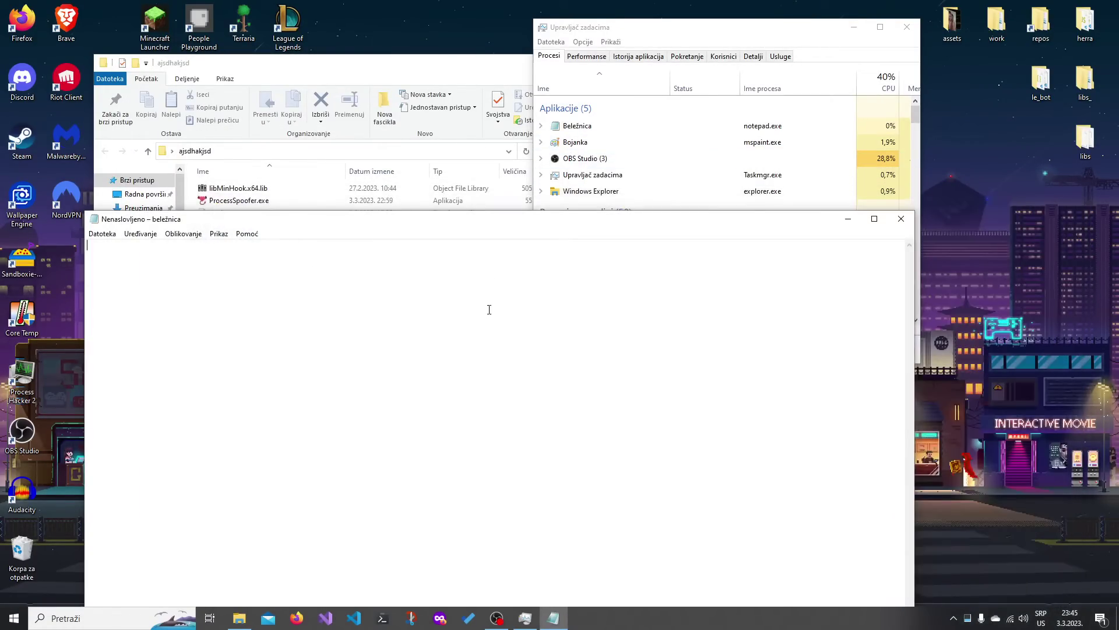
pyautogui.click(902, 218)
pyautogui.click(239, 201)
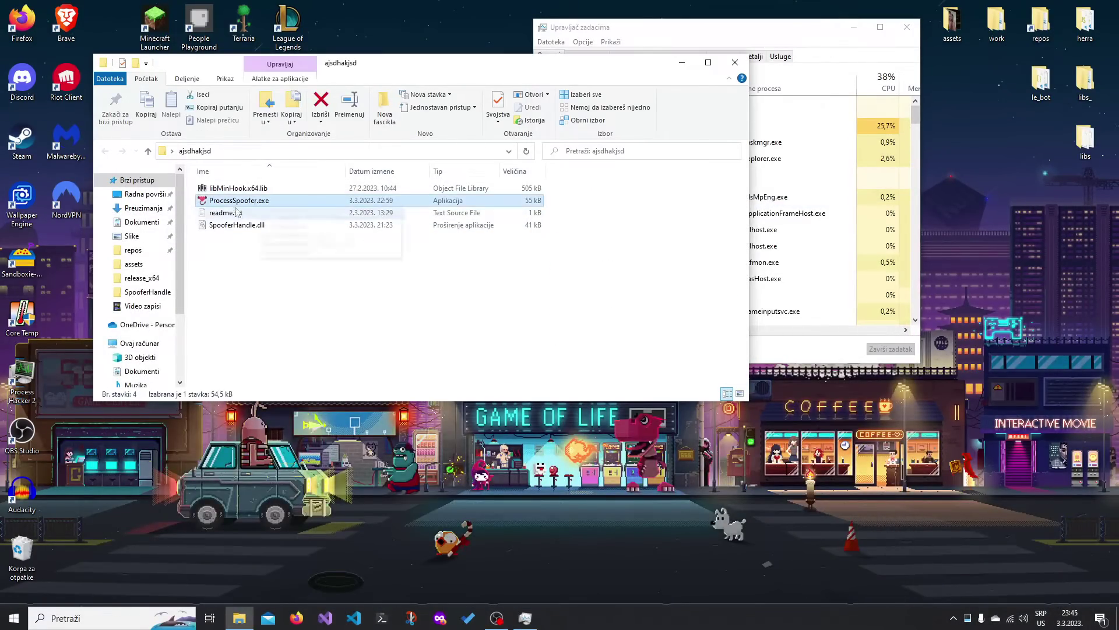
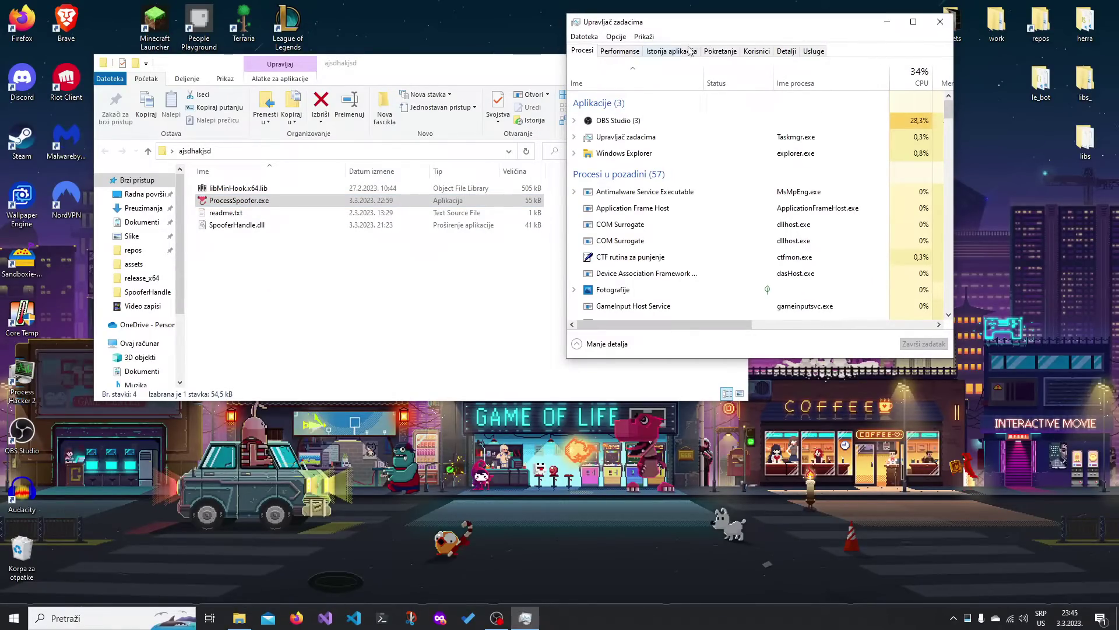
# Step: Open the Roaming application data folder in a new window by running %appdata%
pyautogui.click(361, 281)
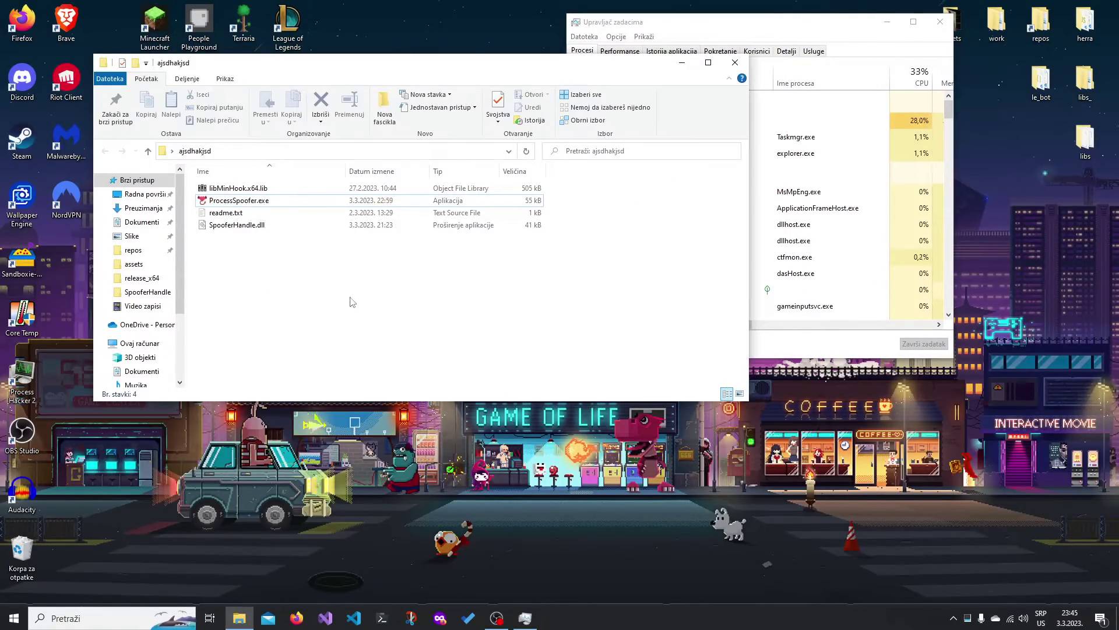
pyautogui.press('super+r')
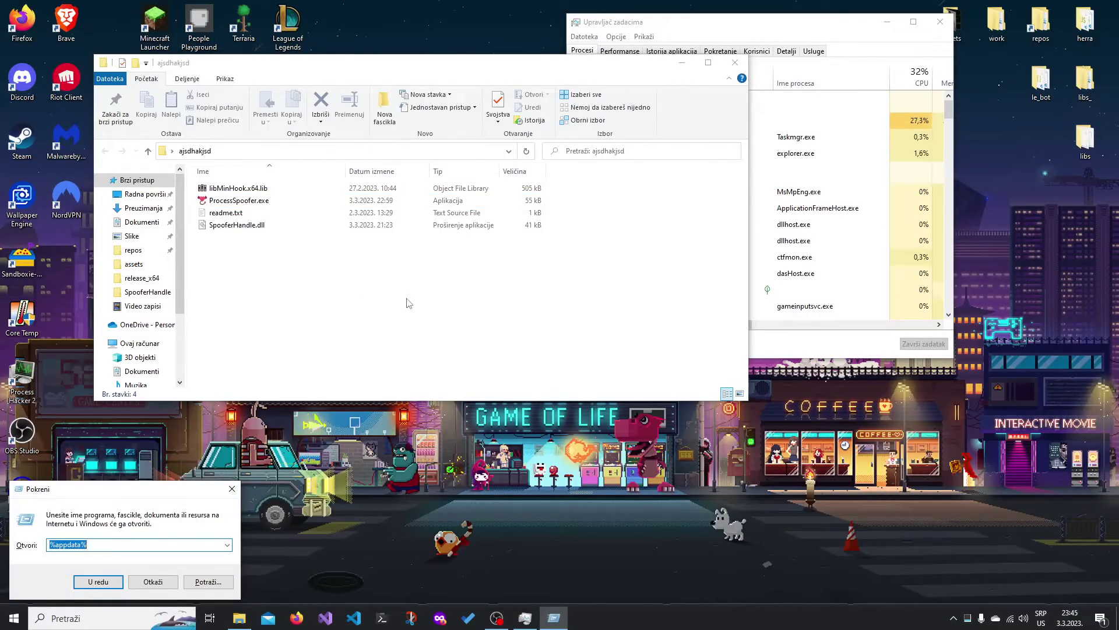
pyautogui.write('%')
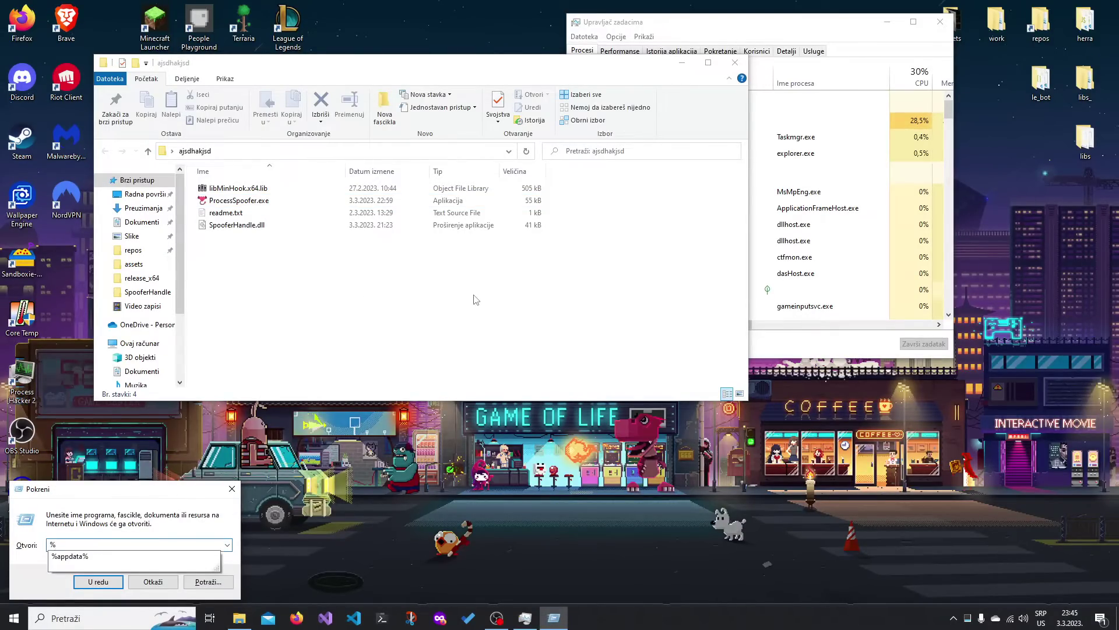
pyautogui.write('appdata%')
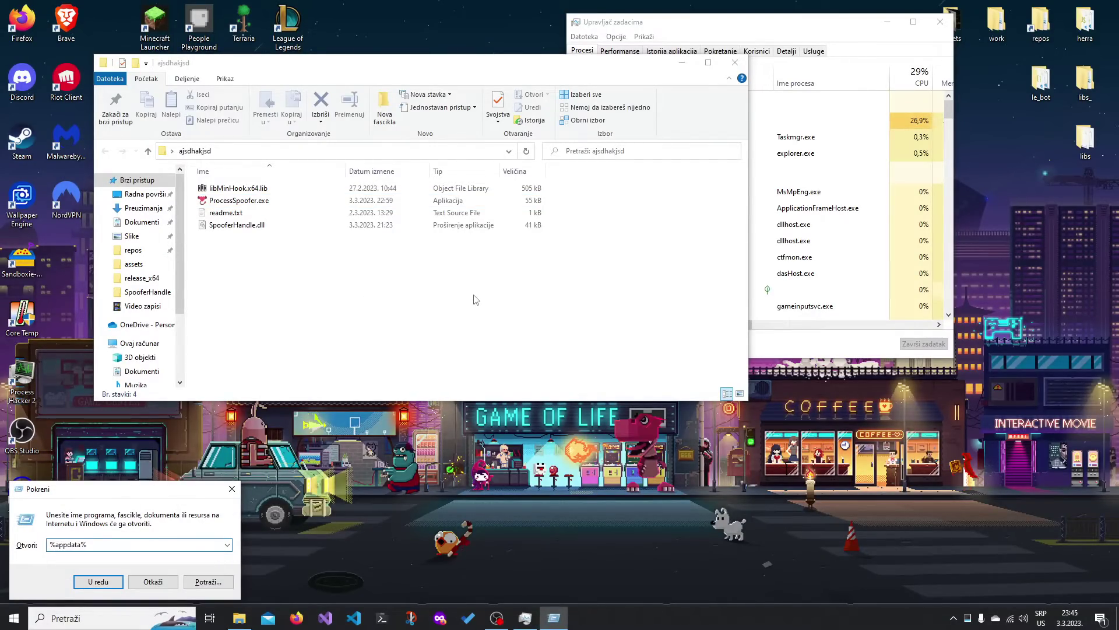
pyautogui.press('Return')
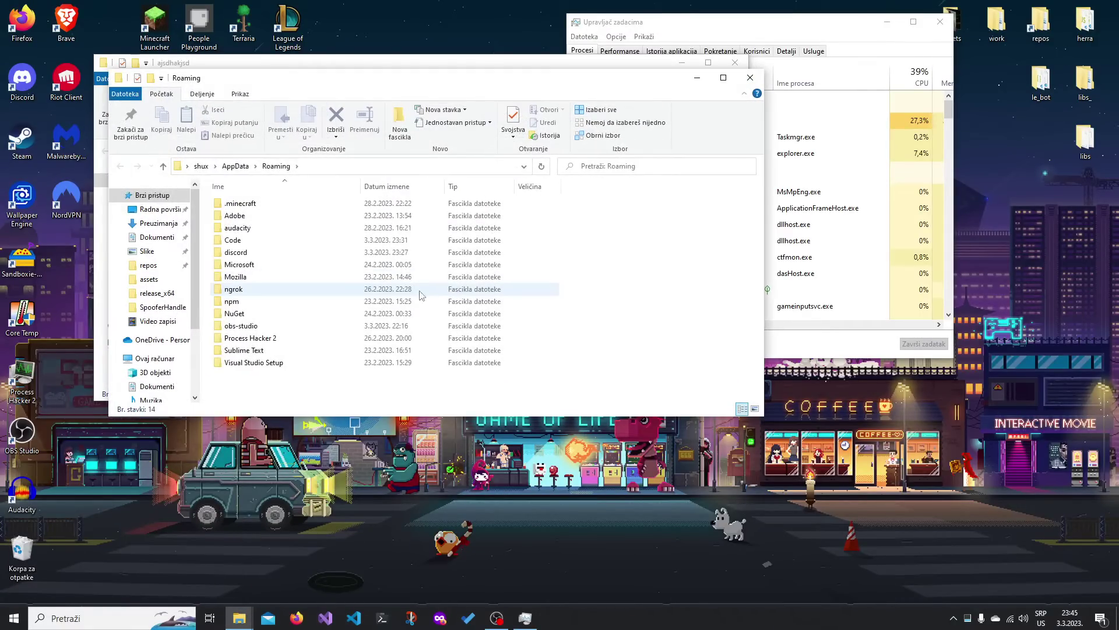
# Step: Create a text document named hide.txt in the Roaming folder and show the folder's view options
pyautogui.rightClick(253, 386)
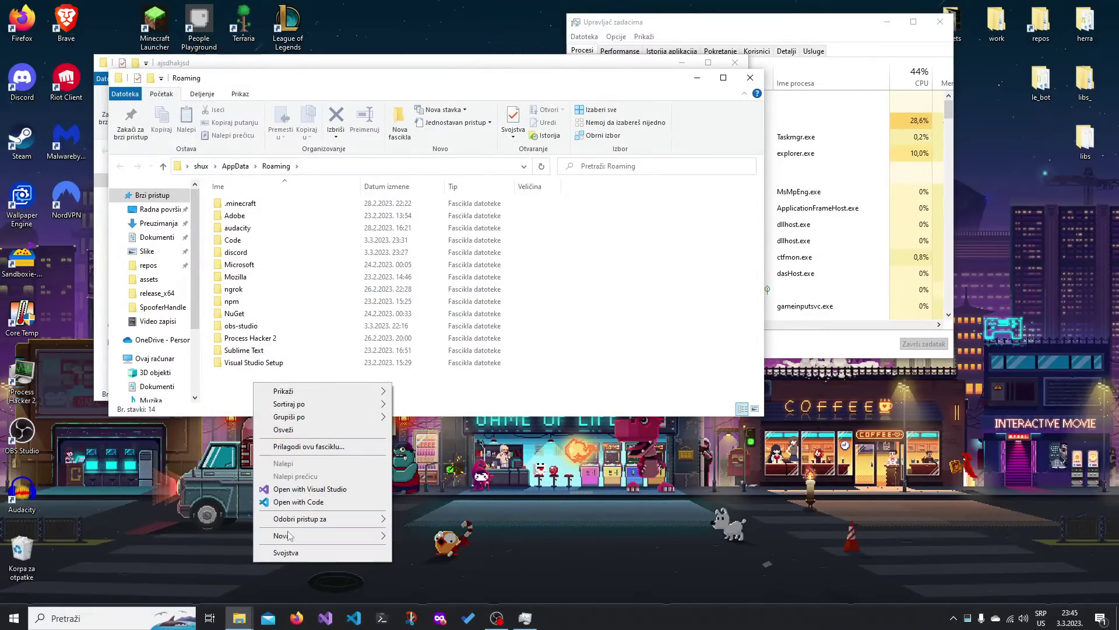
pyautogui.moveTo(283, 536)
pyautogui.click(415, 593)
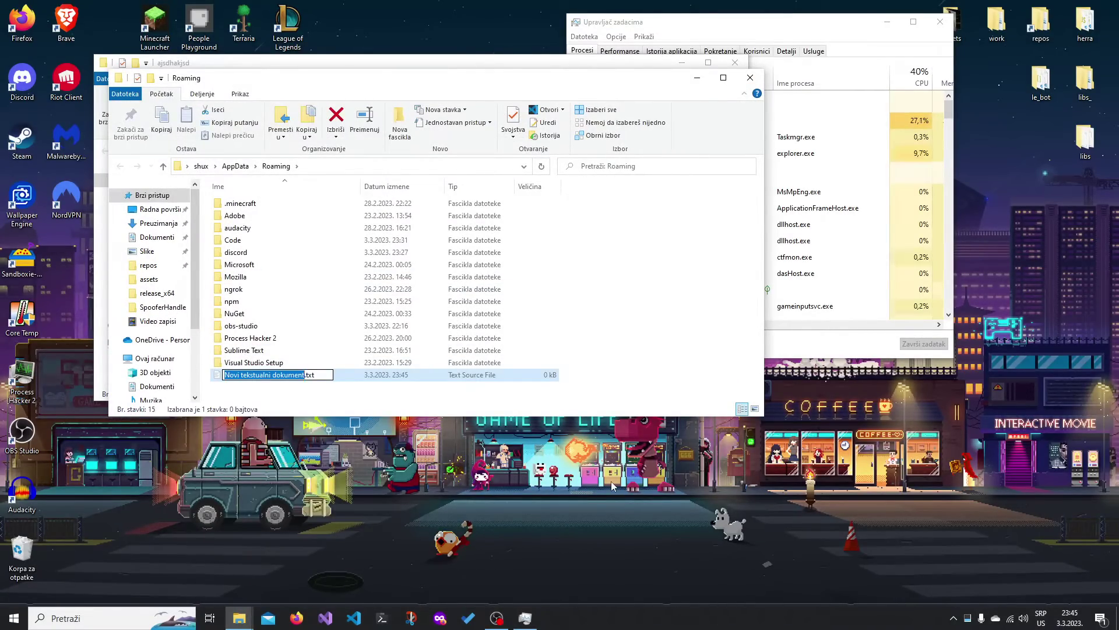
pyautogui.write('hide')
pyautogui.press('Return')
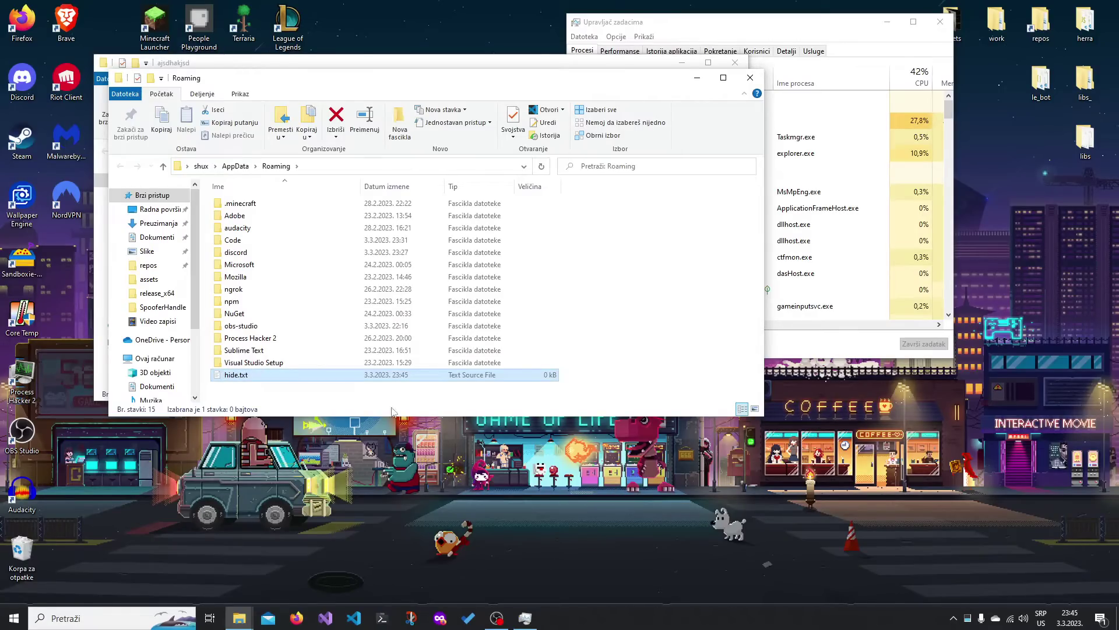
pyautogui.click(324, 471)
pyautogui.click(251, 410)
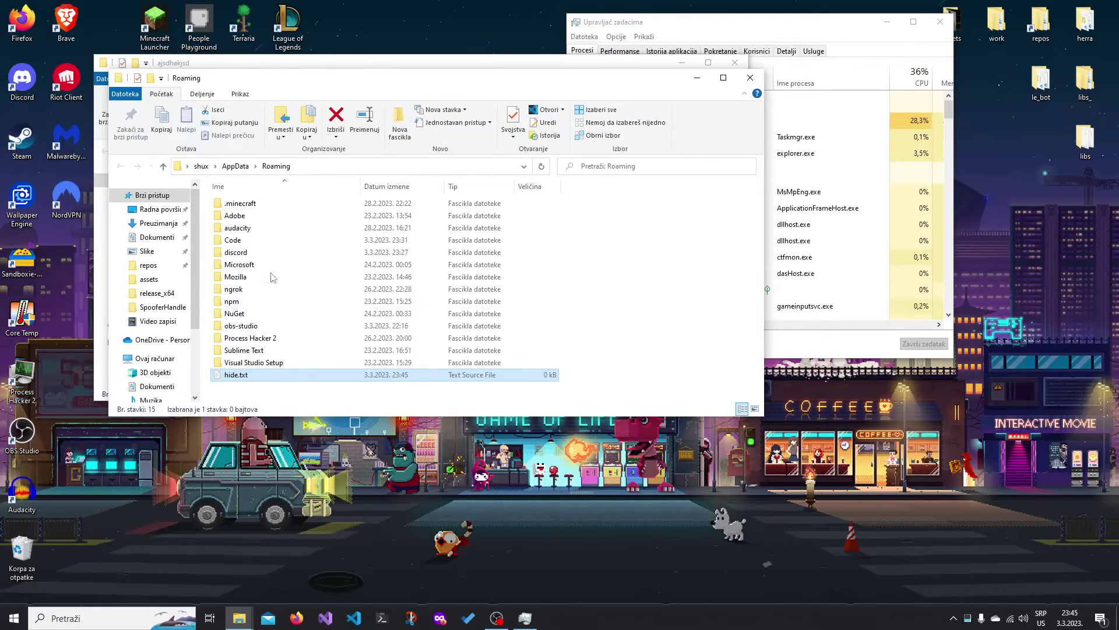
pyautogui.click(241, 95)
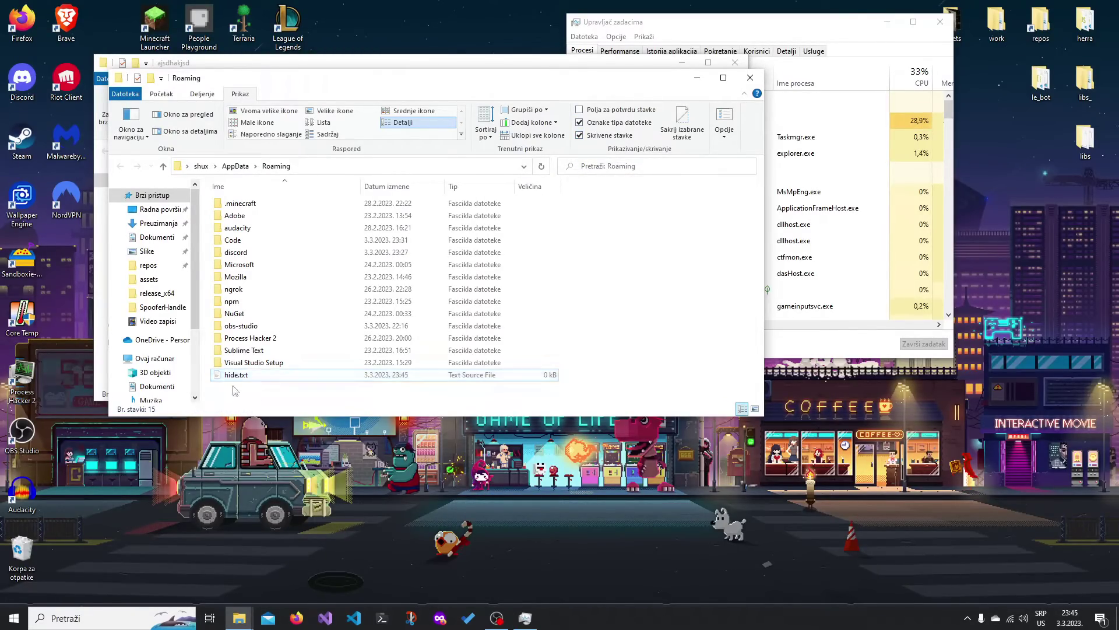
# Step: Open hide.txt for editing, enter notepad.exe and mspaint.exe on separate lines, and save the file
pyautogui.click(262, 395)
pyautogui.rightClick(236, 376)
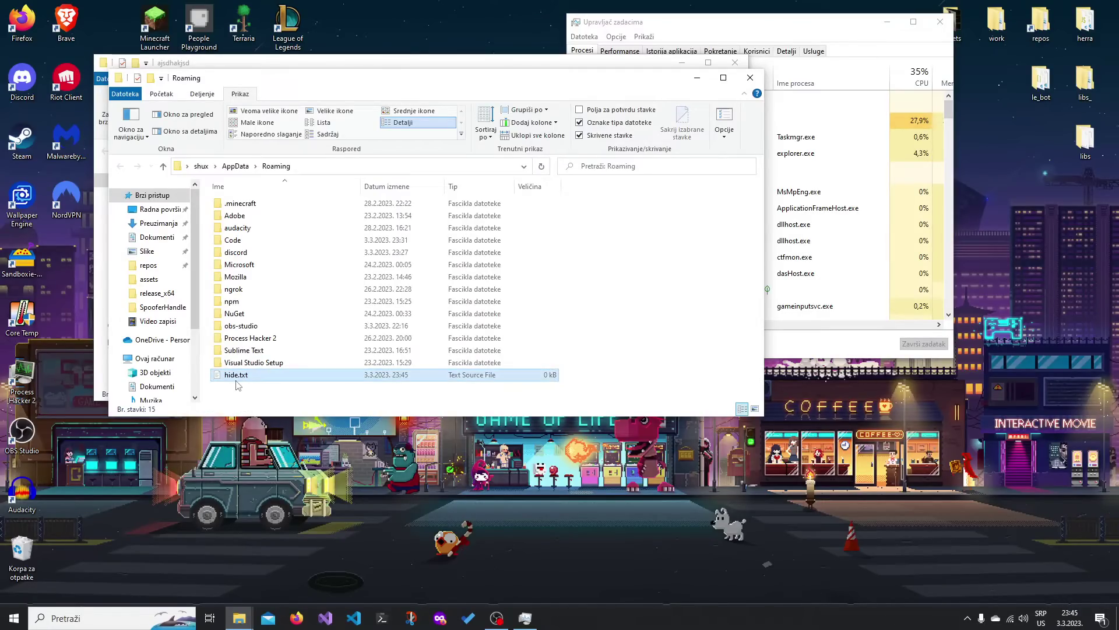
pyautogui.click(298, 131)
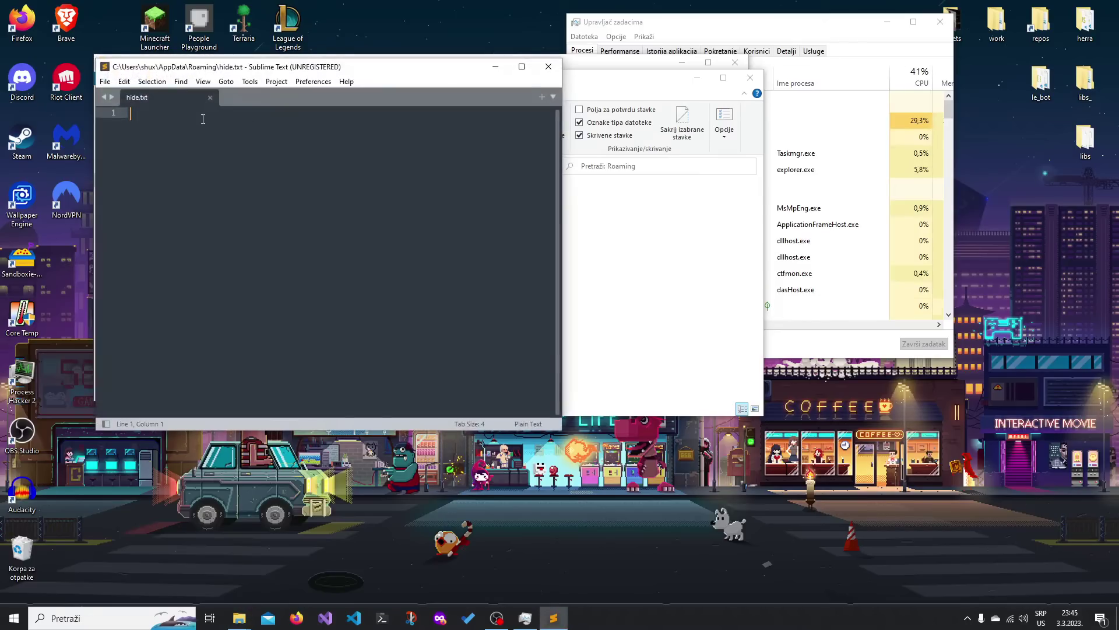
pyautogui.write('notepad.exe')
pyautogui.press('Return')
pyautogui.write('mspaint.exe')
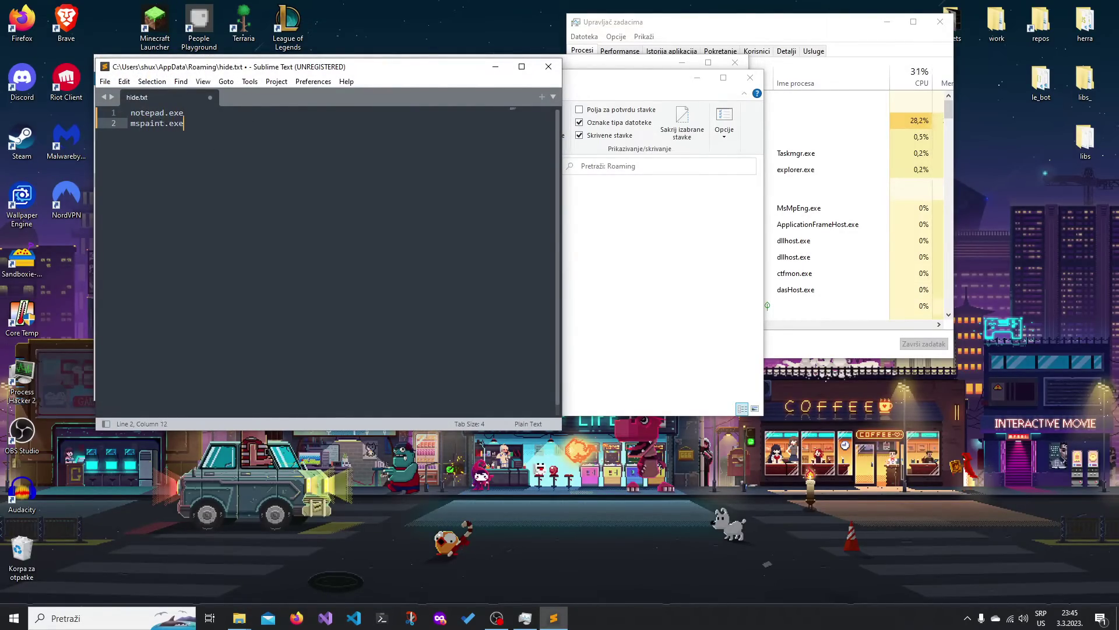
pyautogui.hotkey('ctrl', 's')
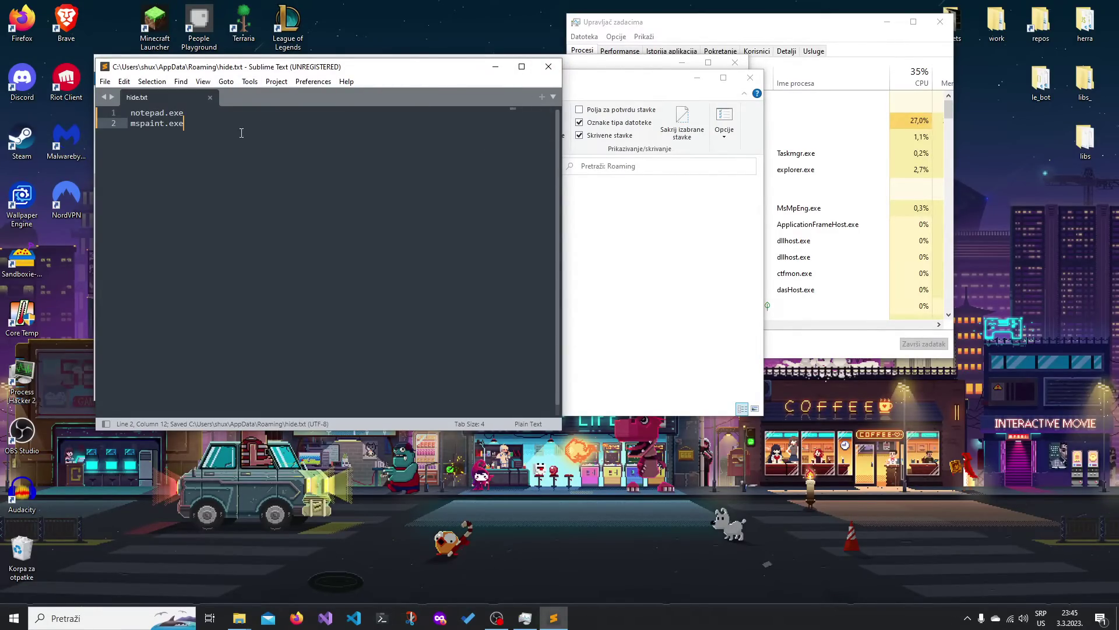
# Step: Put away the text editor and the Roaming window, and select ProcessSpoofer.exe in the ajsdhakjsd folder
pyautogui.click(548, 67)
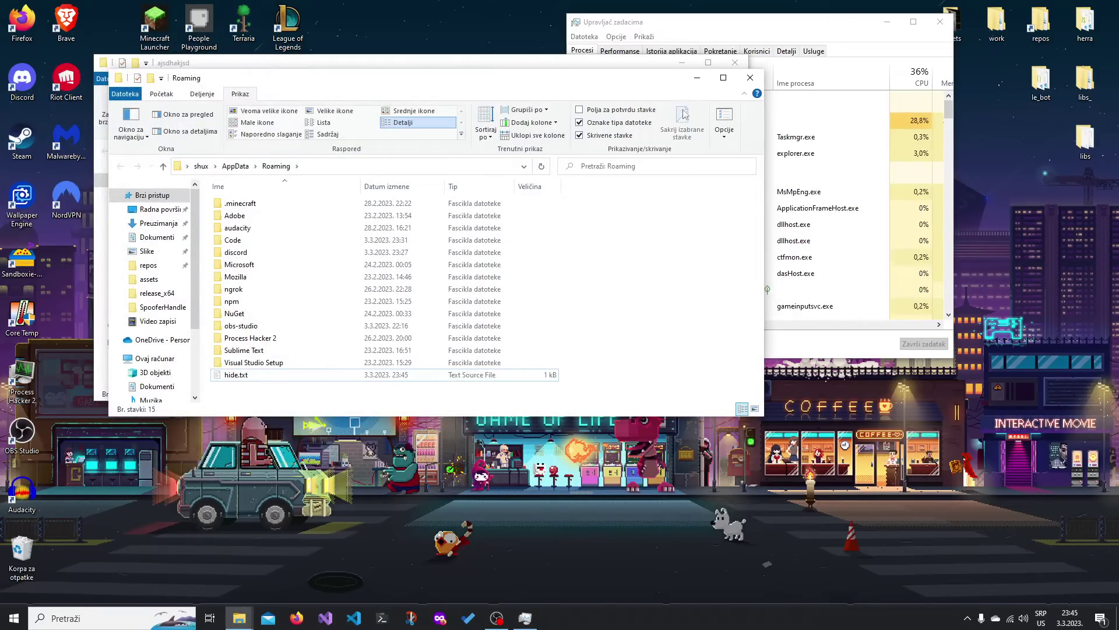
pyautogui.click(697, 77)
pyautogui.click(232, 201)
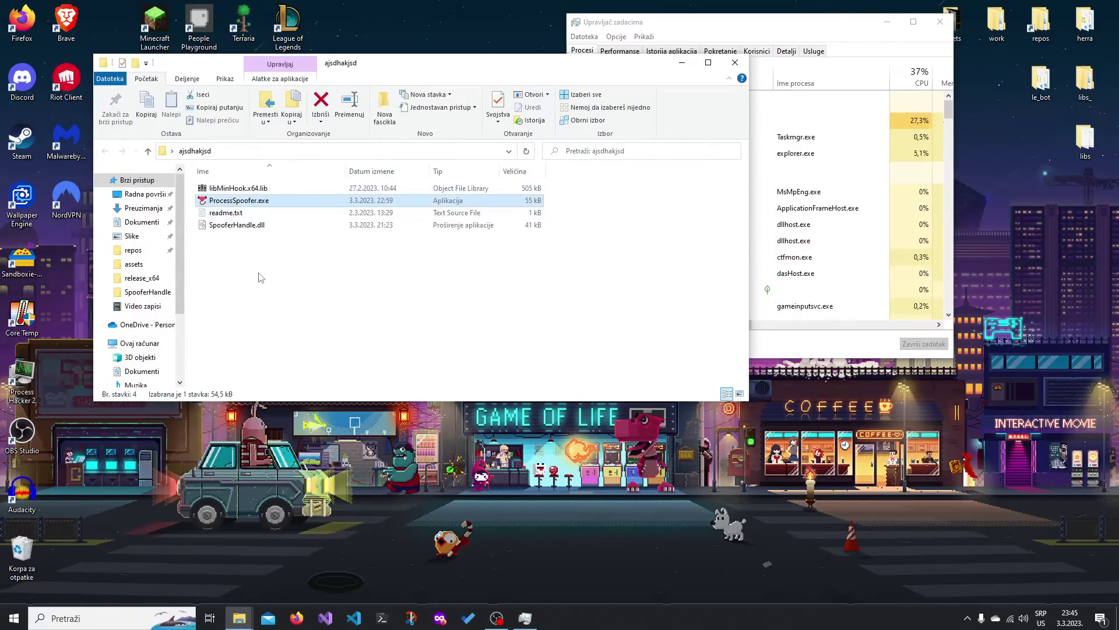
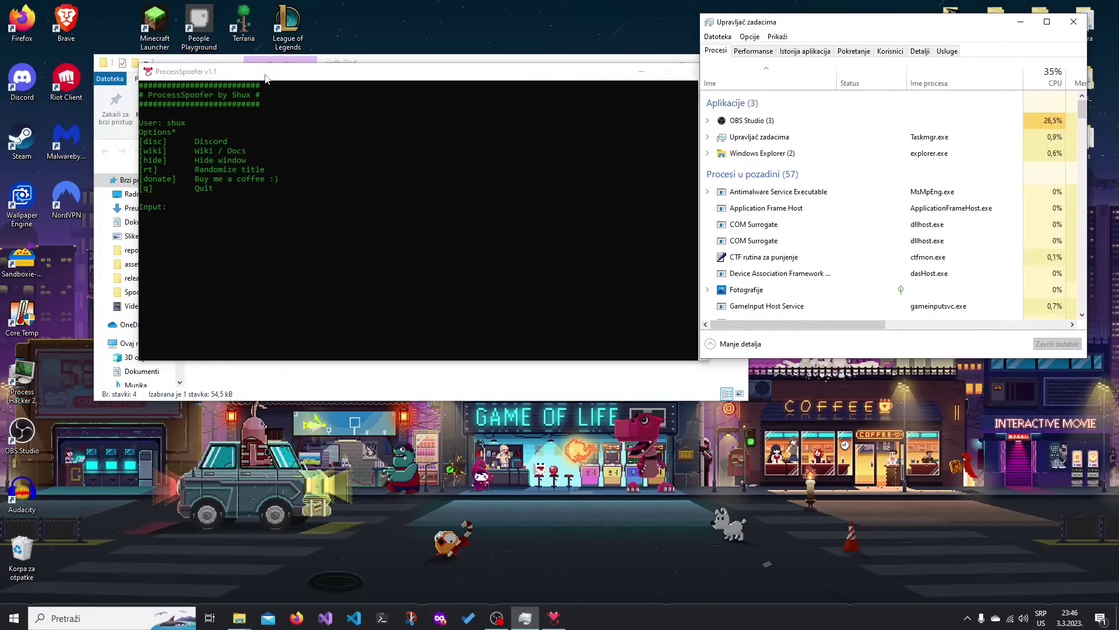
# Step: Place the ProcessSpoofer console beside Task Manager and switch Task Manager to fewer details and back to the full process list
pyautogui.click(695, 196)
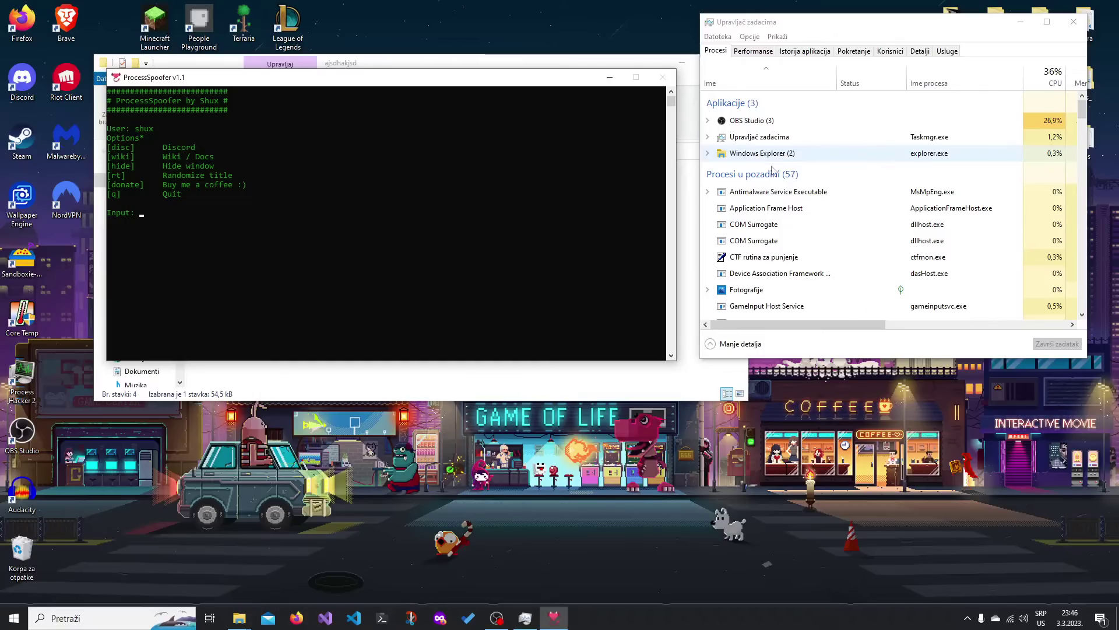
pyautogui.click(735, 343)
pyautogui.click(729, 213)
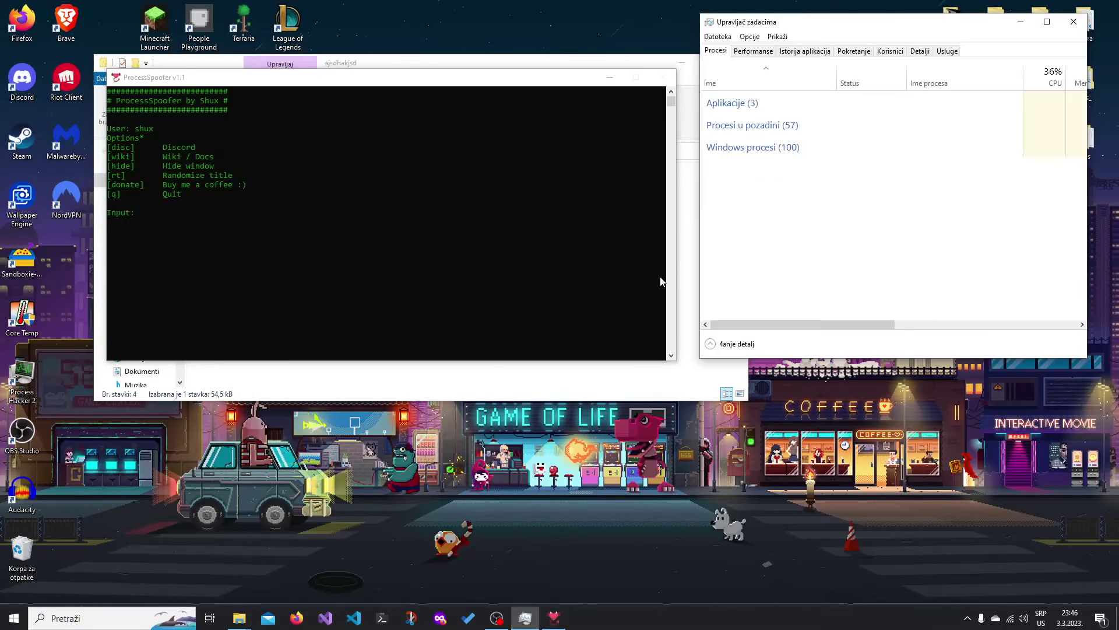
# Step: Launch Notepad from the system search and bring Task Manager forward to check its process list
pyautogui.press('super')
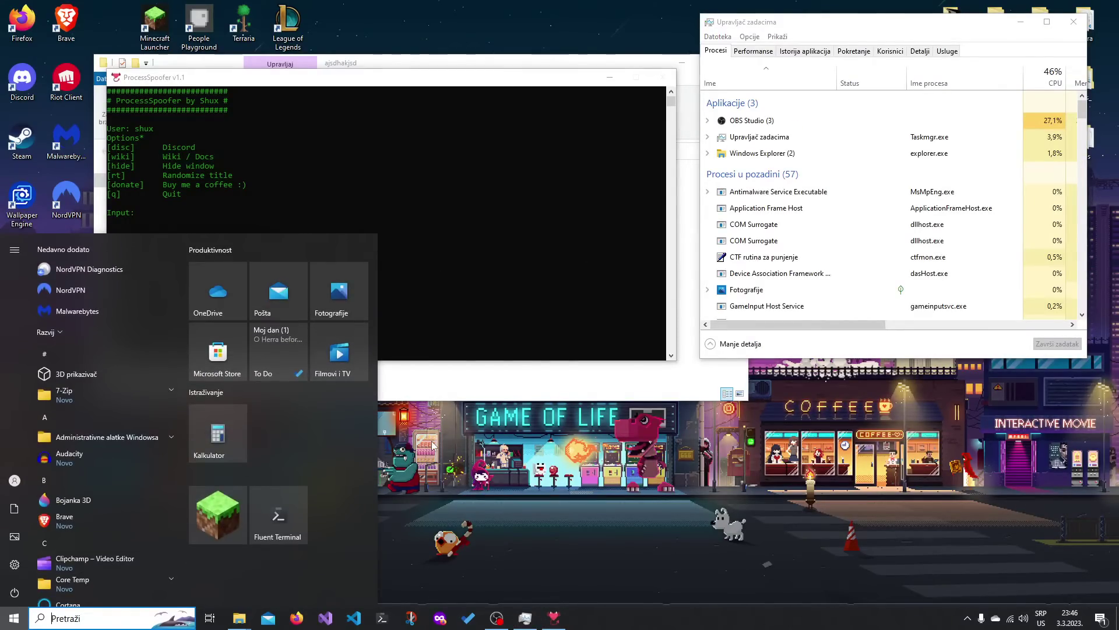
pyautogui.write('notepad')
pyautogui.press('Return')
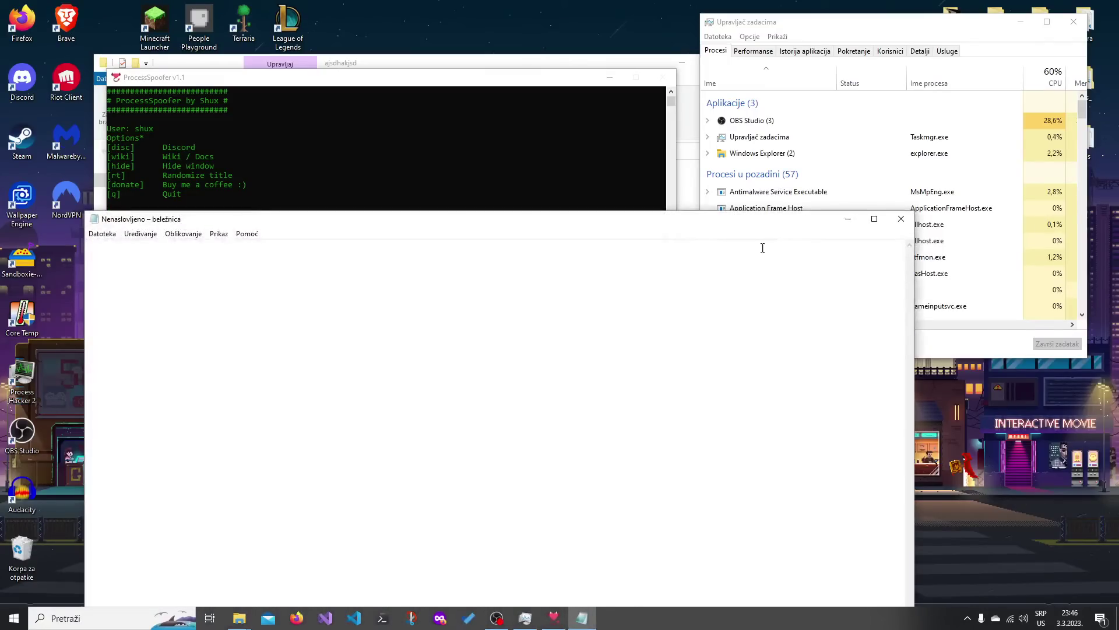
pyautogui.click(761, 144)
# Step: Launch Paint from the system search, and close both Paint and the empty Notepad window
pyautogui.press('super')
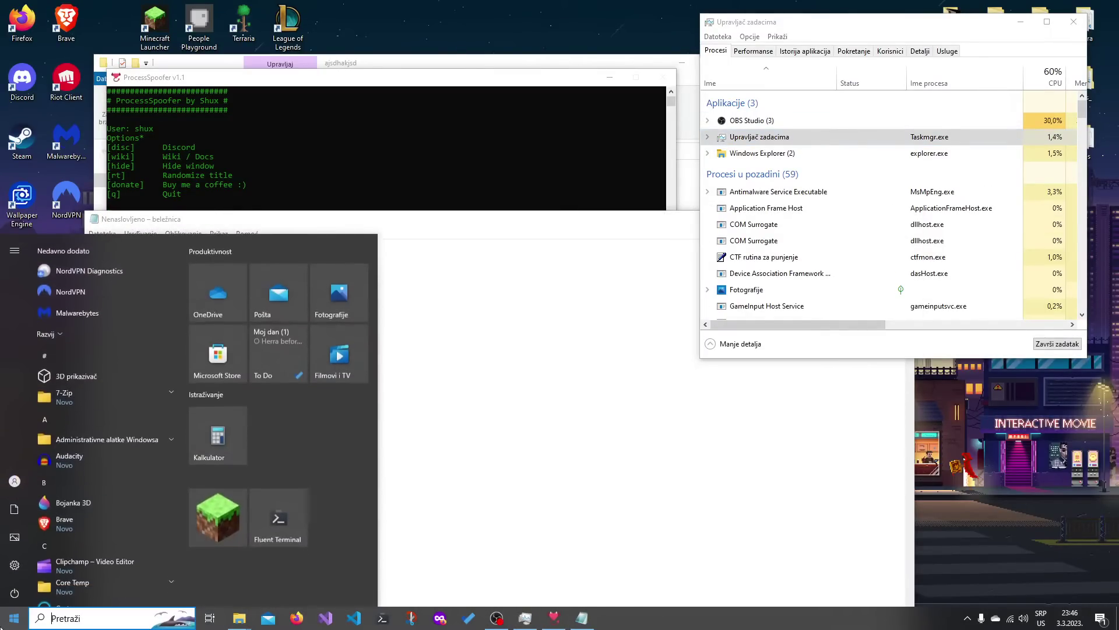
pyautogui.write('mspaint')
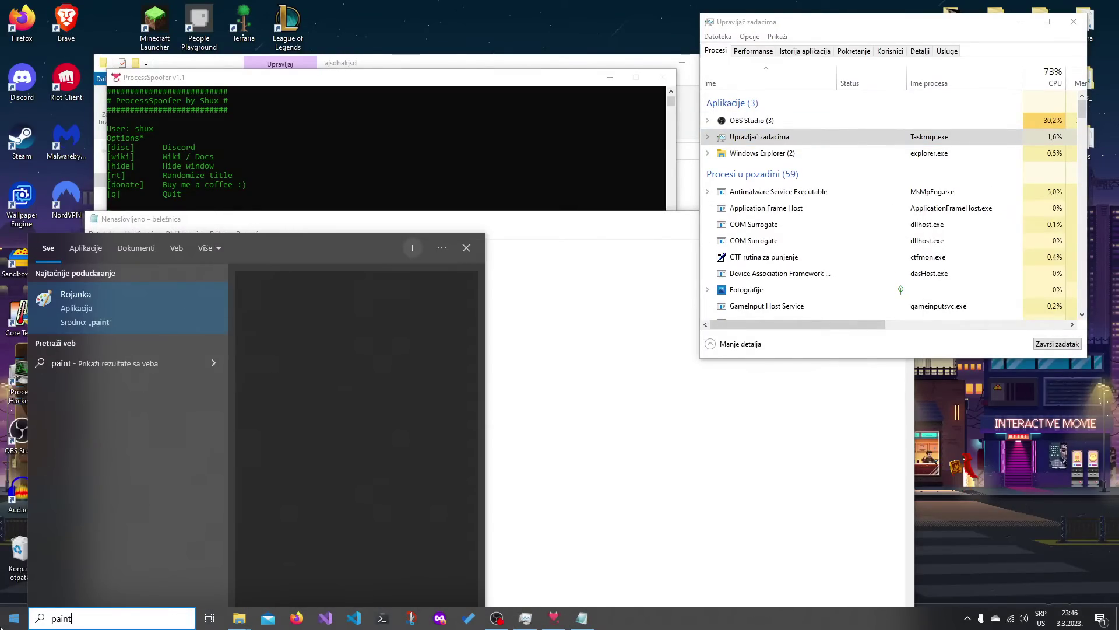
pyautogui.press('Return')
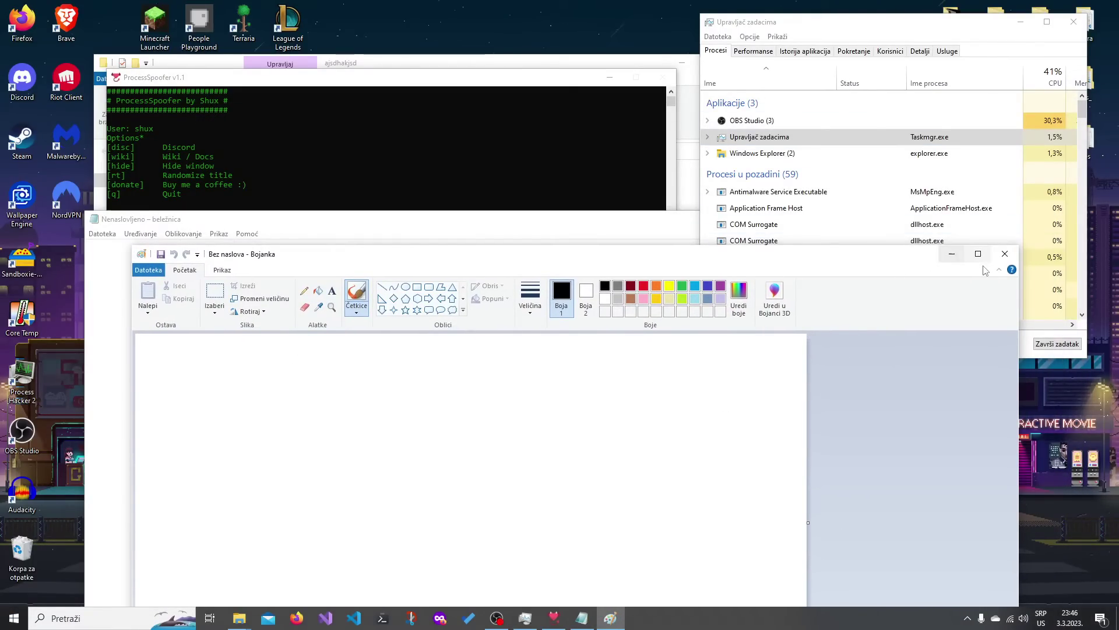
pyautogui.click(1006, 254)
pyautogui.click(897, 219)
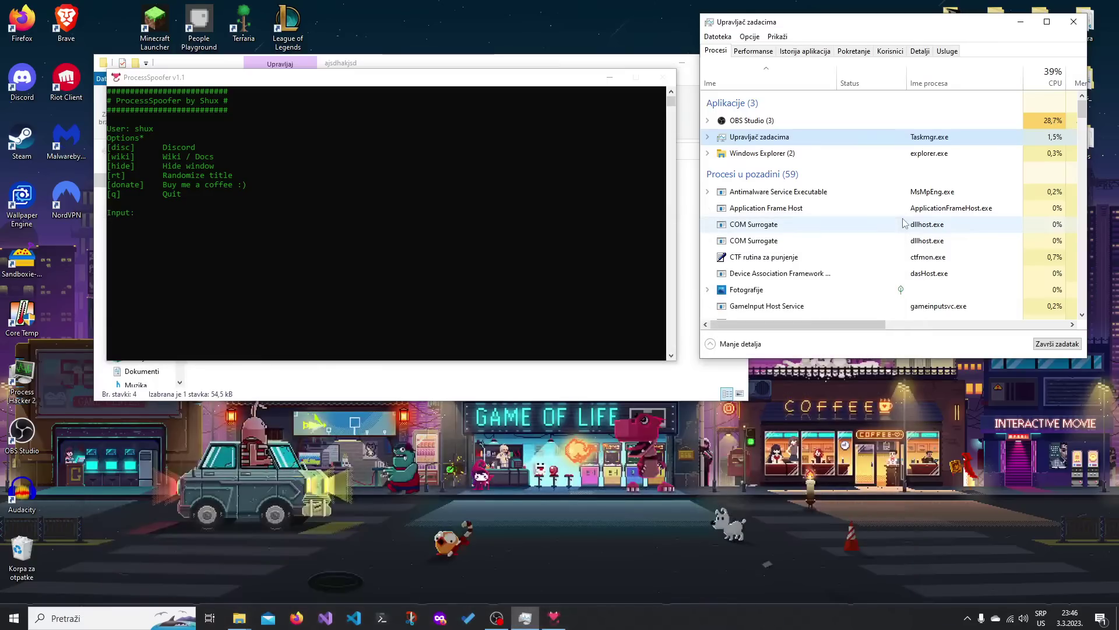
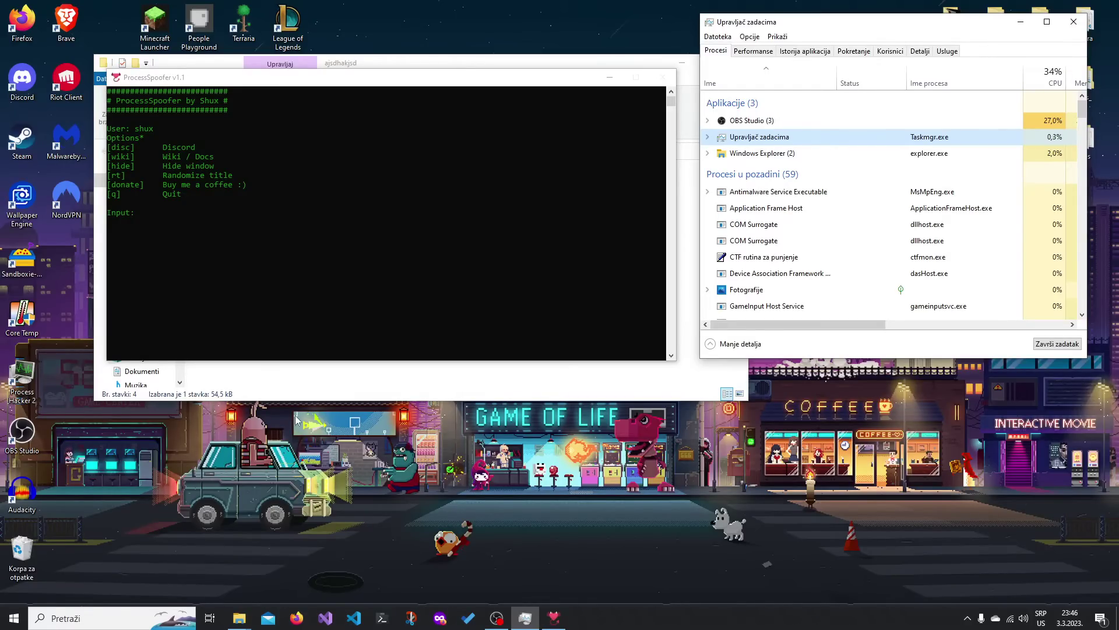
# Step: Switch to Firefox, search the web for "visual c++" and open Microsoft's latest supported Visual C++ Redistributable downloads page
pyautogui.click(305, 613)
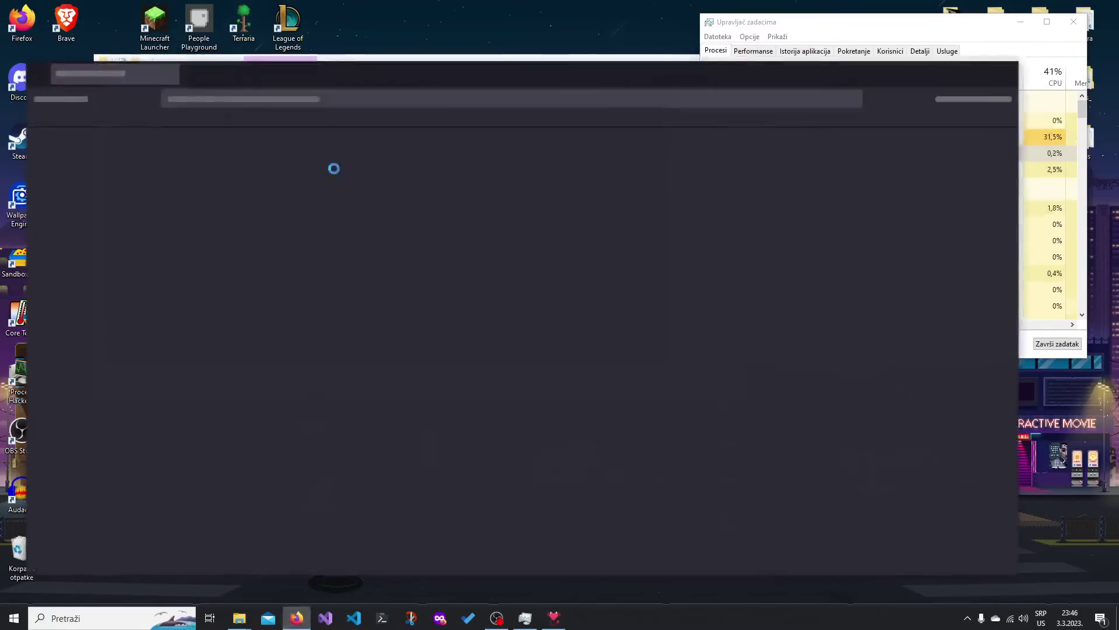
pyautogui.click(249, 100)
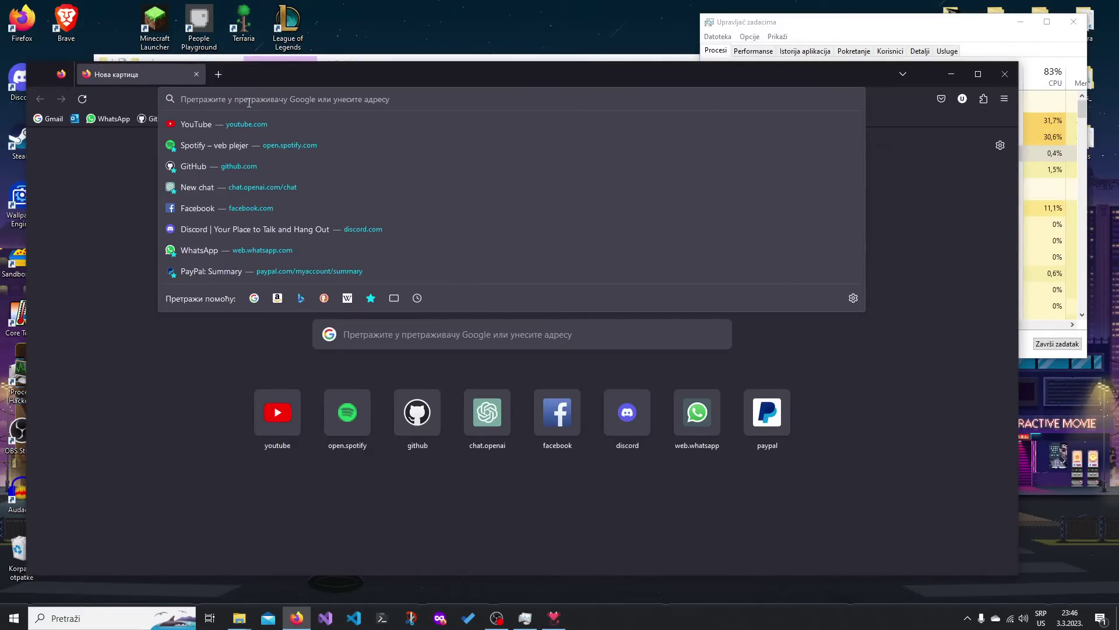
pyautogui.write('visual c++')
pyautogui.press('Return')
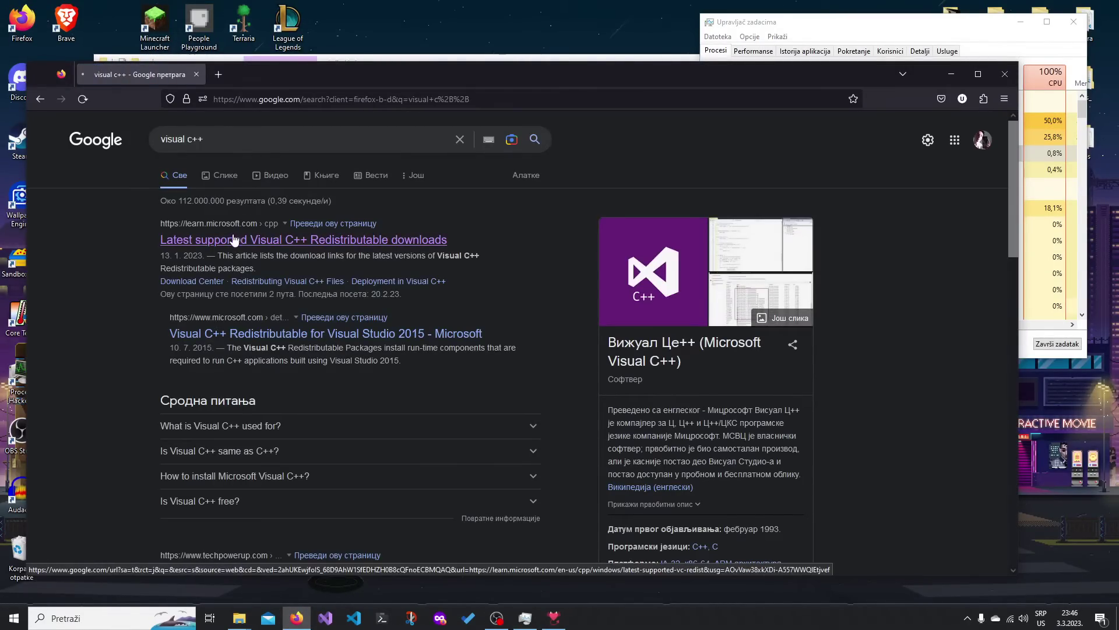
pyautogui.click(234, 240)
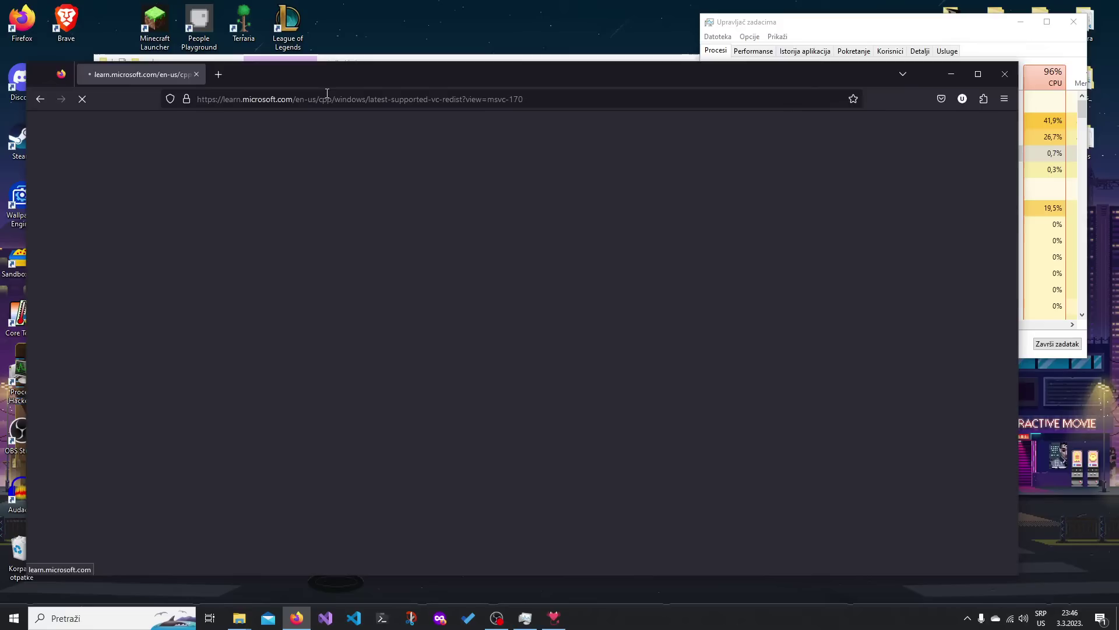
# Step: Locate the X64 redistributable link in the Visual Studio 2015, 2017, 2019, and 2022 table, and close the browser
pyautogui.moveTo(326, 72); pyautogui.dragTo(327, 56)
pyautogui.scroll(-7, 414, 267)
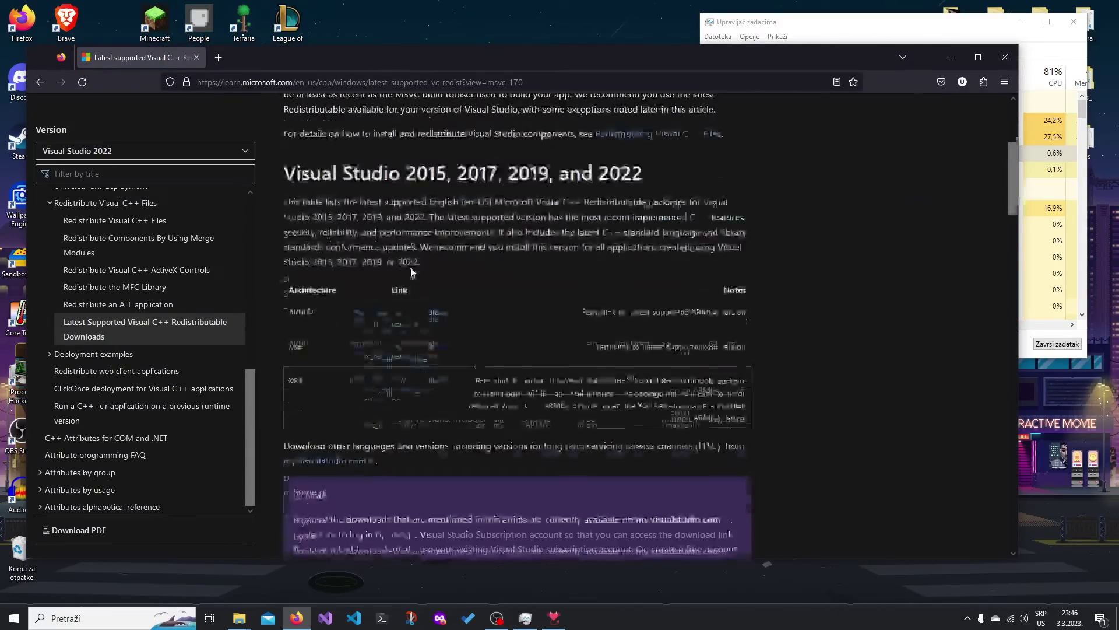
pyautogui.scroll(2, 414, 267)
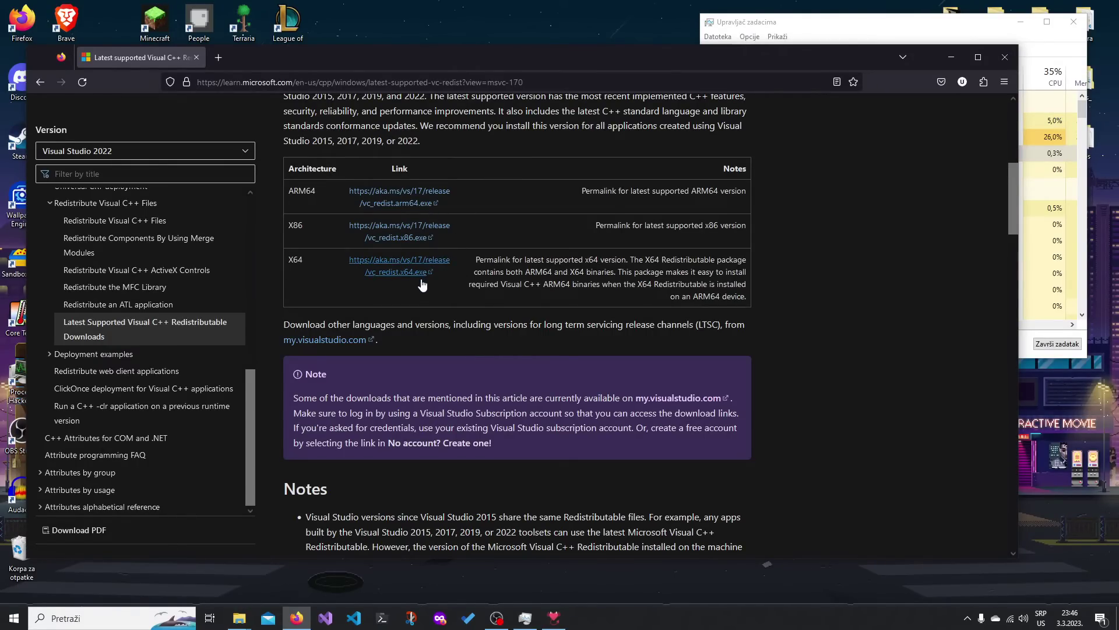
pyautogui.hotkey('alt', 'F4')
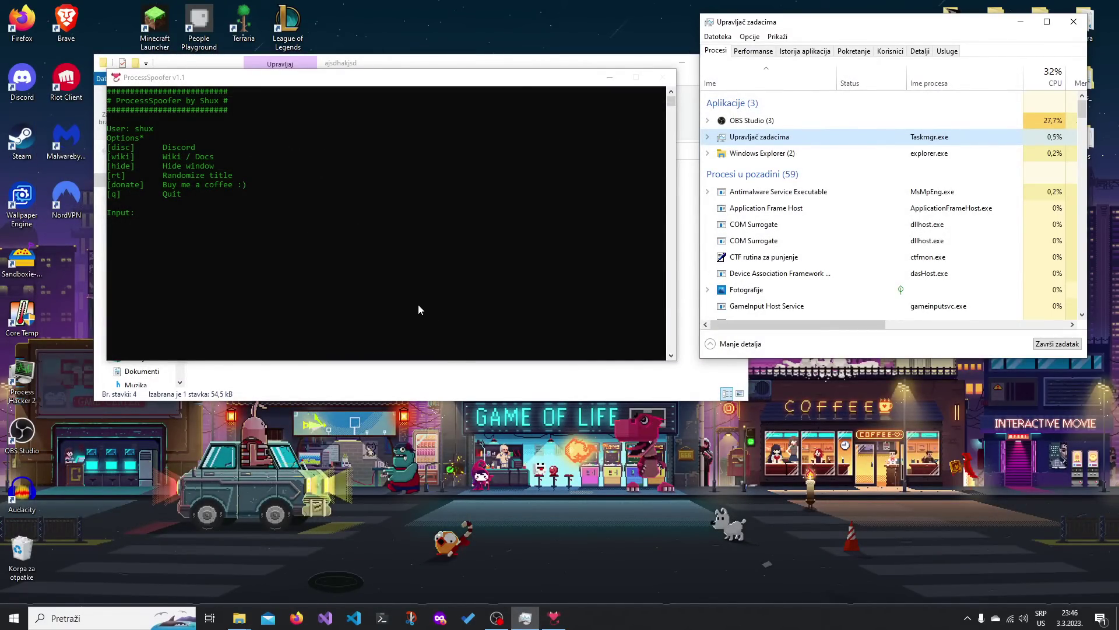
pyautogui.moveTo(496, 617)
pyautogui.click(506, 621)
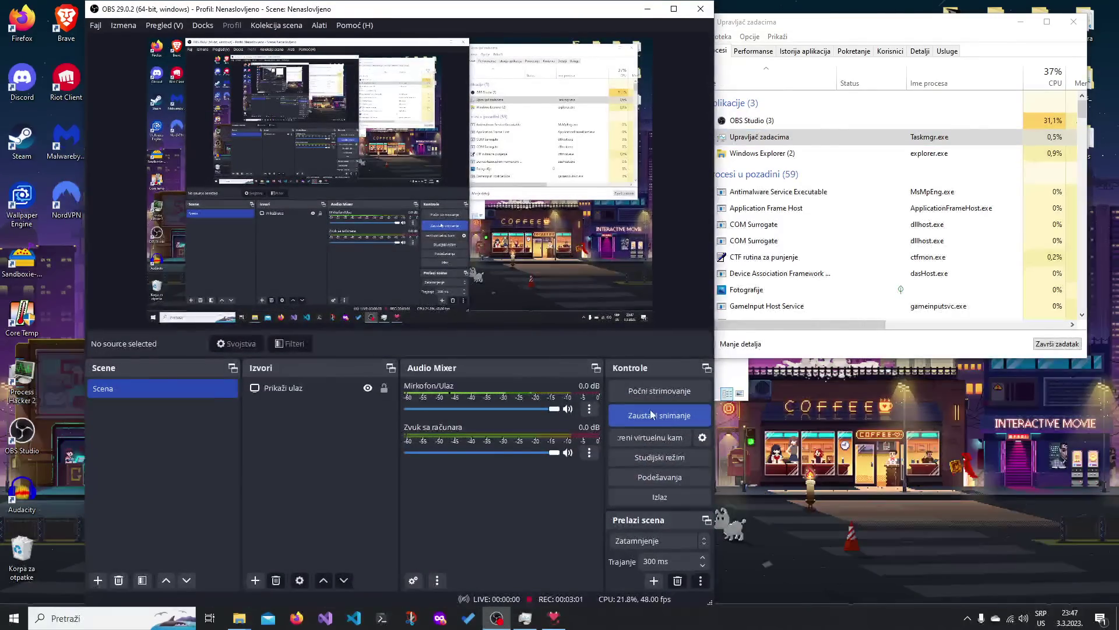